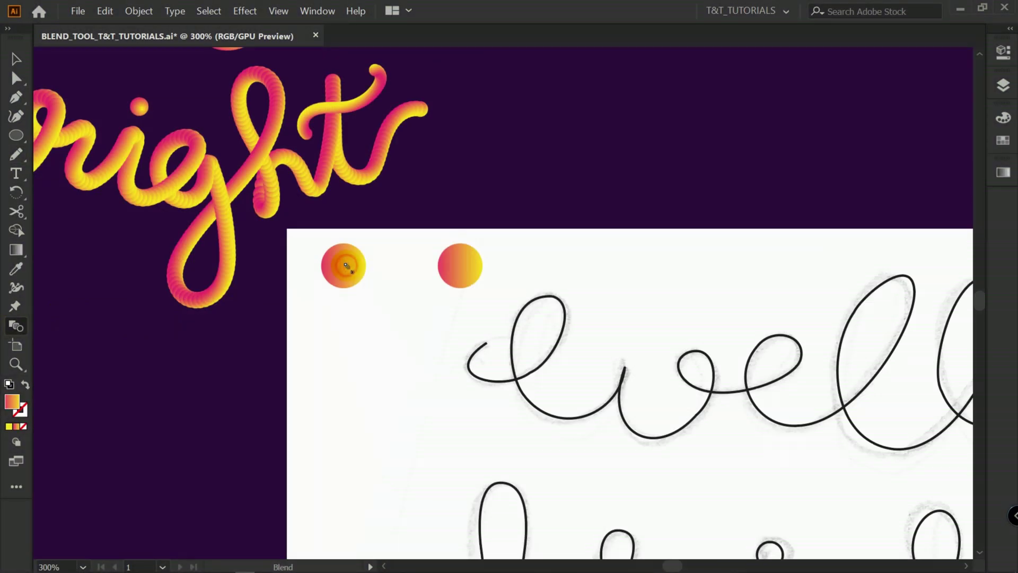
Step: Blend the two circles, put the blend on the 'well' path, and enlarge the end circles
left_click(465, 263)
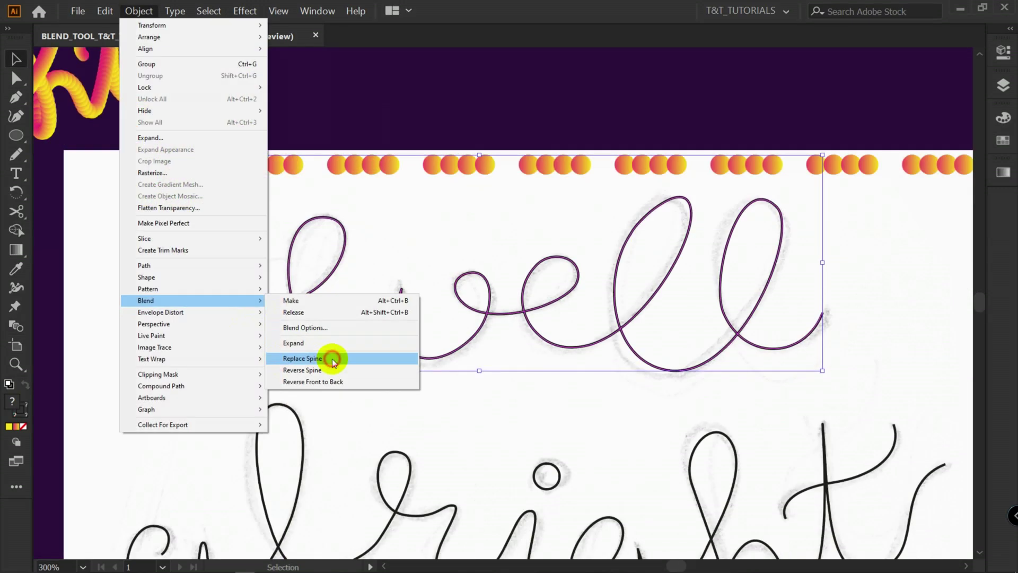
left_click(330, 358)
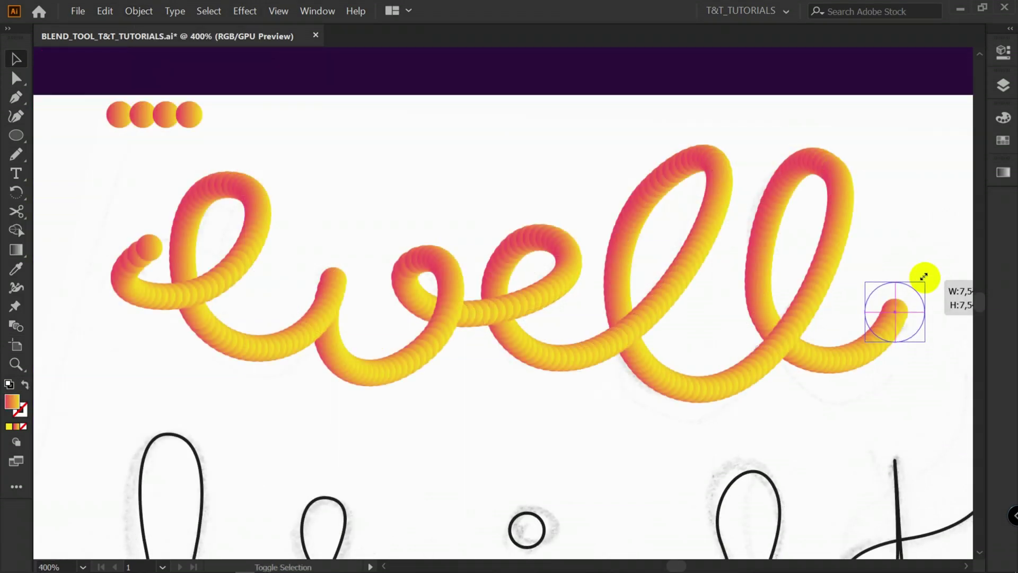
left_click_drag(922, 276, 923, 276)
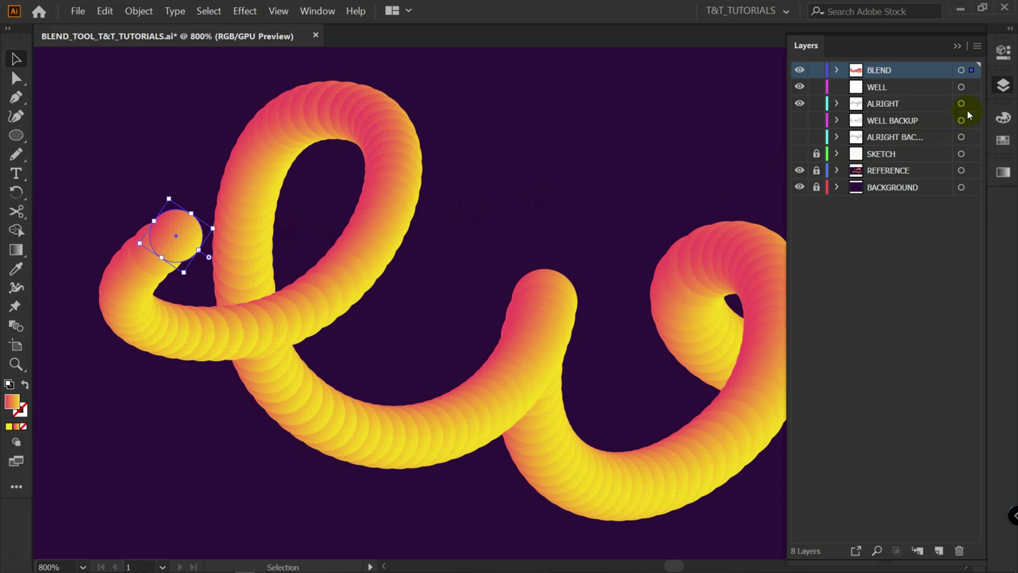
left_click_drag(434, 306, 422, 311)
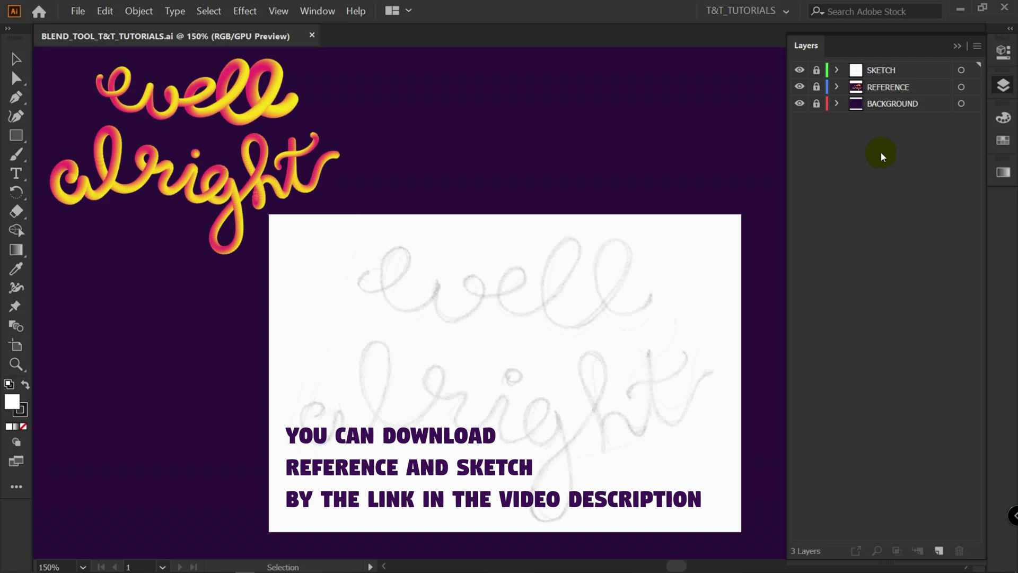
Step: Add a new top layer named WELL, set the fill to None, and zoom in on the sketch
left_click(939, 551)
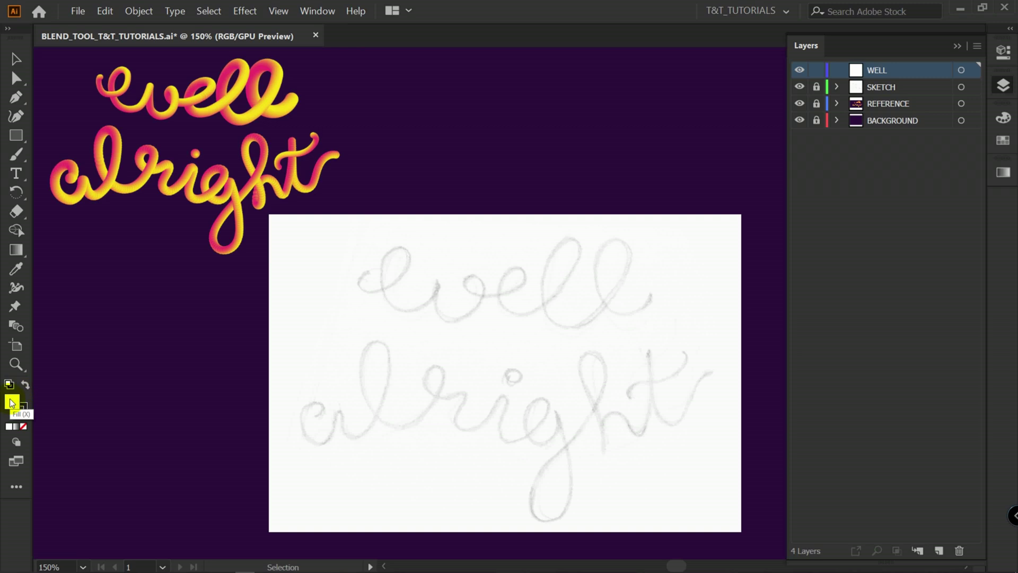
left_click(23, 426)
scroll(405, 272, "up", 1)
scroll(403, 280, "up", 2)
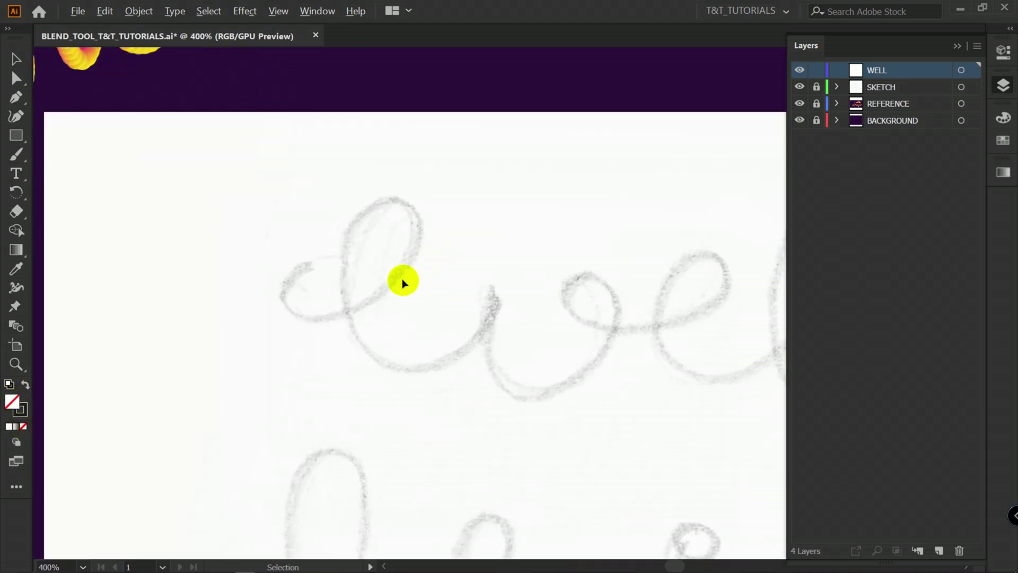
Step: Set the Pencil tool's Fidelity all the way to Smooth in Pencil Tool Options
scroll(403, 281, "down", 1)
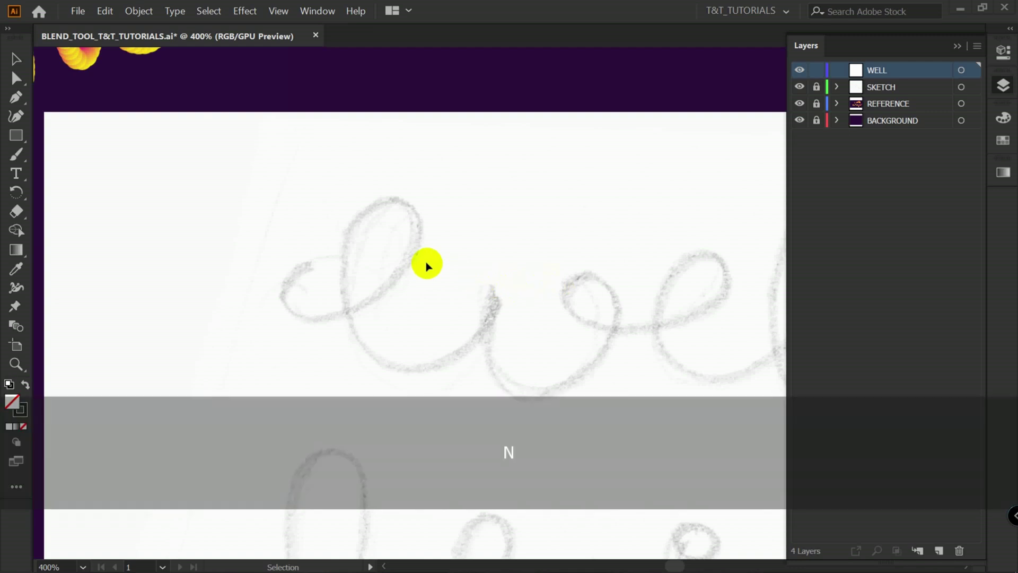
key("n")
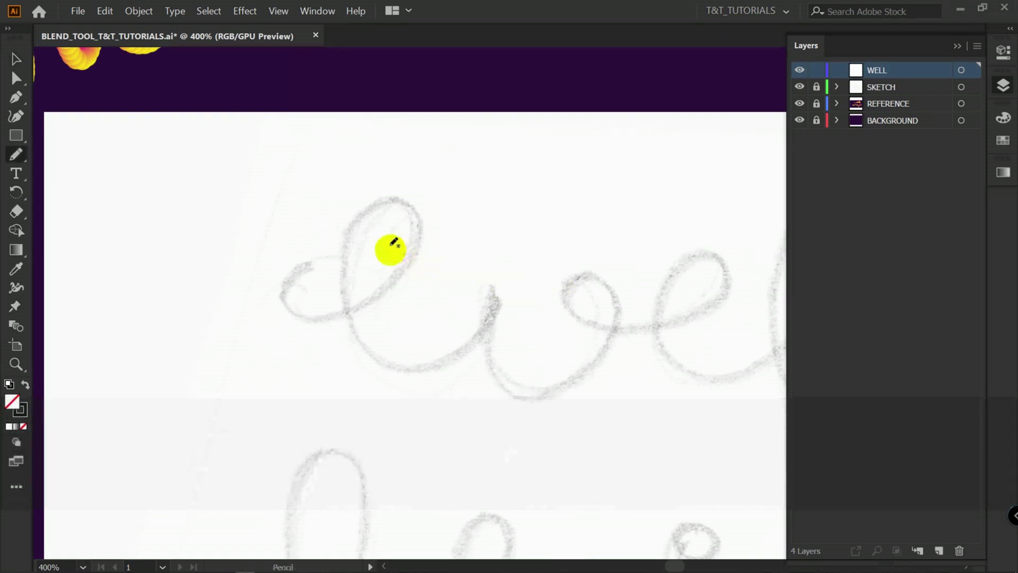
key("Return")
left_click(585, 187)
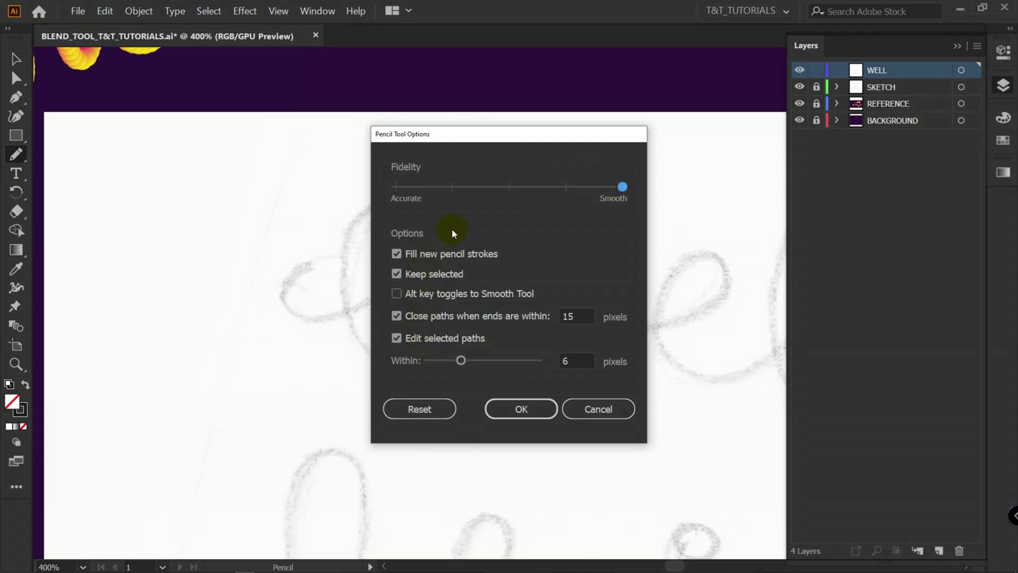
left_click(520, 409)
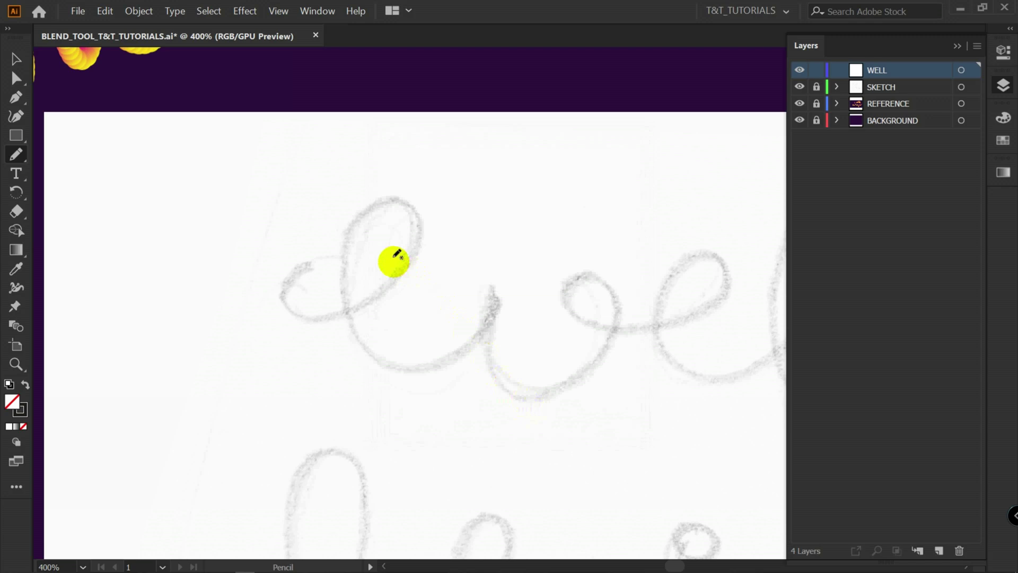
Step: Trace the opening loops of 'well' over the sketch as one pencil stroke
left_click_drag(391, 262, 202, 244)
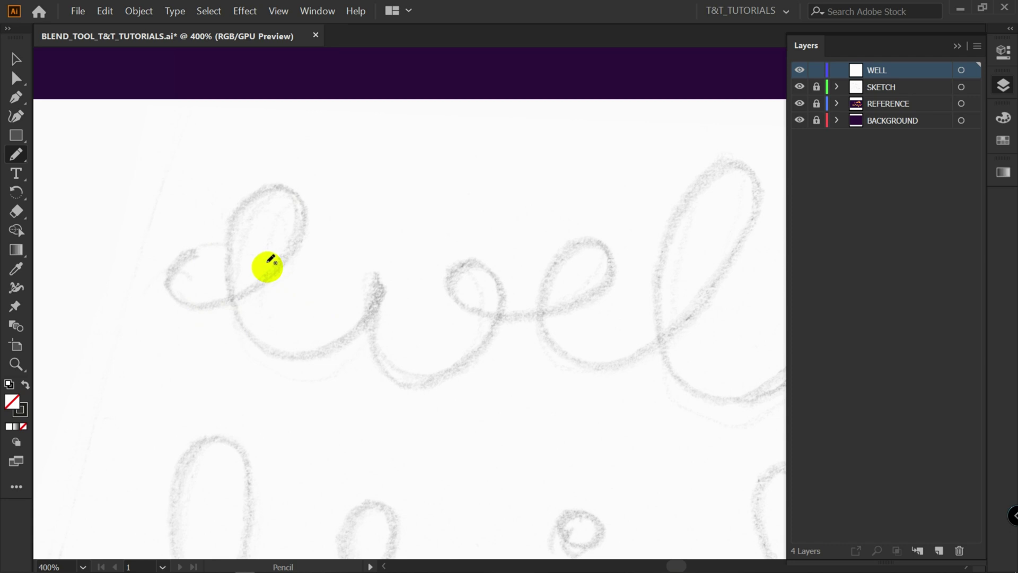
mouse_move(195, 252)
left_mouse_down()
mouse_move(171, 286)
mouse_move(188, 301)
mouse_move(245, 296)
mouse_move(295, 237)
mouse_move(287, 189)
mouse_move(258, 191)
mouse_move(230, 232)
mouse_move(233, 293)
mouse_move(261, 334)
mouse_move(311, 350)
mouse_move(346, 336)
mouse_move(378, 284)
left_mouse_up()
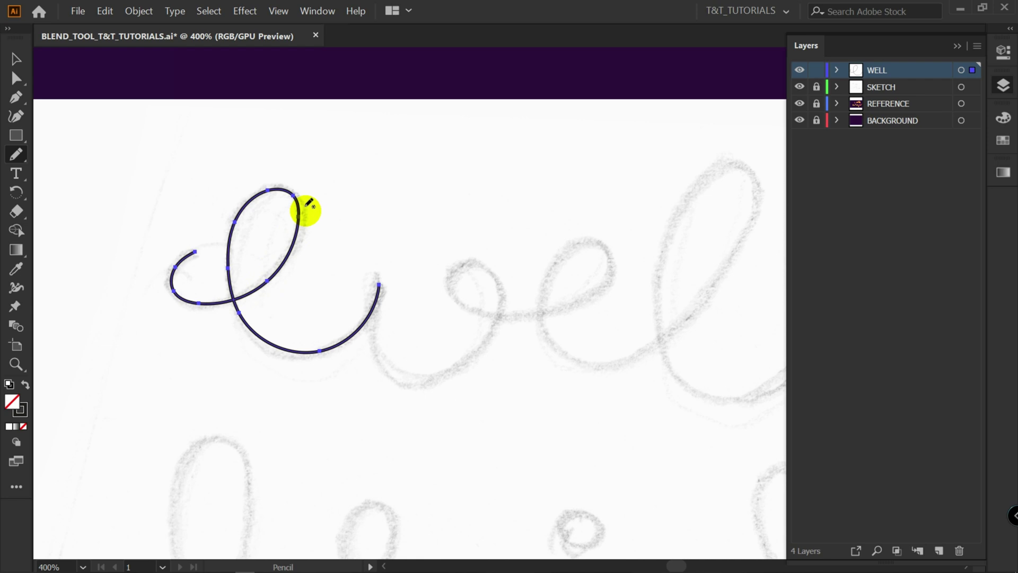
scroll(380, 291, "up", 3)
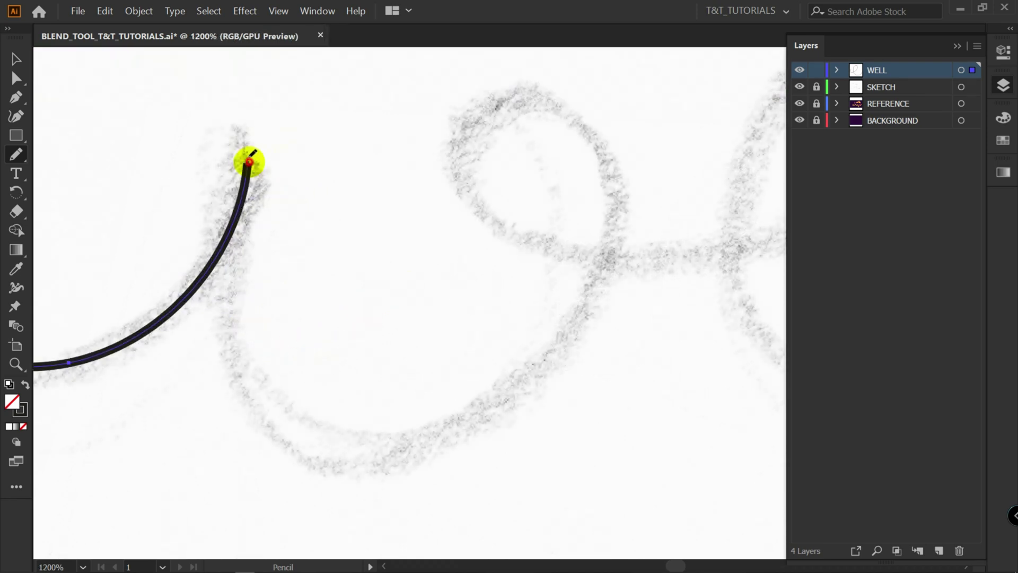
mouse_move(230, 256)
left_mouse_down()
mouse_move(224, 320)
mouse_move(234, 351)
mouse_move(260, 396)
mouse_move(300, 432)
mouse_move(369, 445)
mouse_move(417, 436)
mouse_move(552, 334)
left_mouse_up()
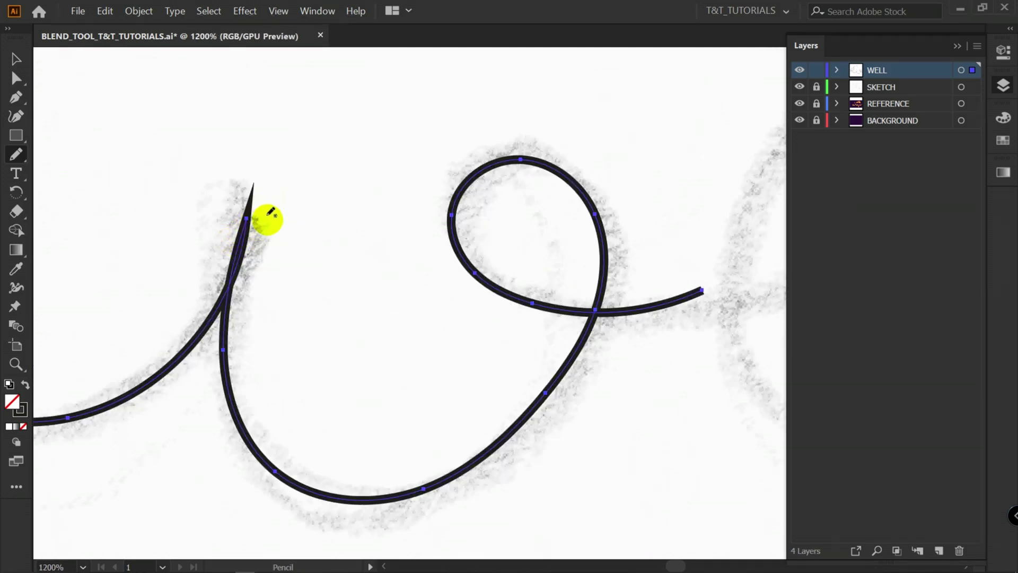
Step: Give the traced stroke a Round Join in the stroke options
left_click(1004, 52)
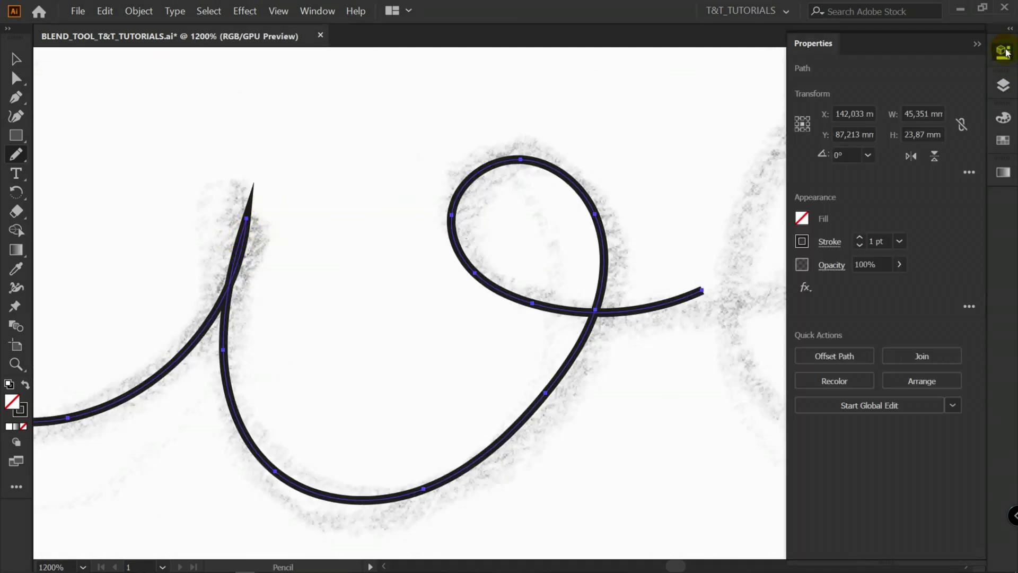
left_click(830, 243)
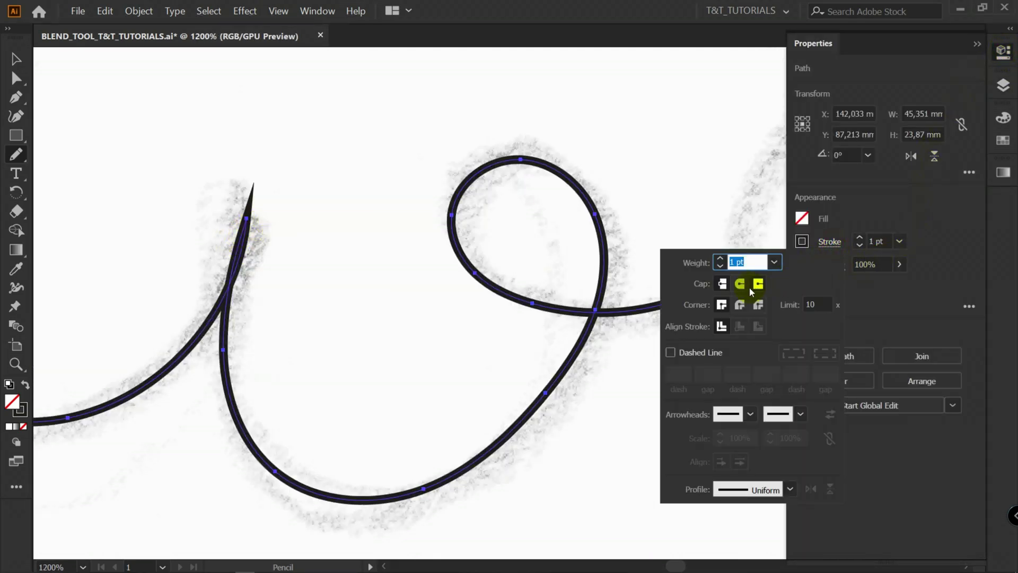
left_click(739, 305)
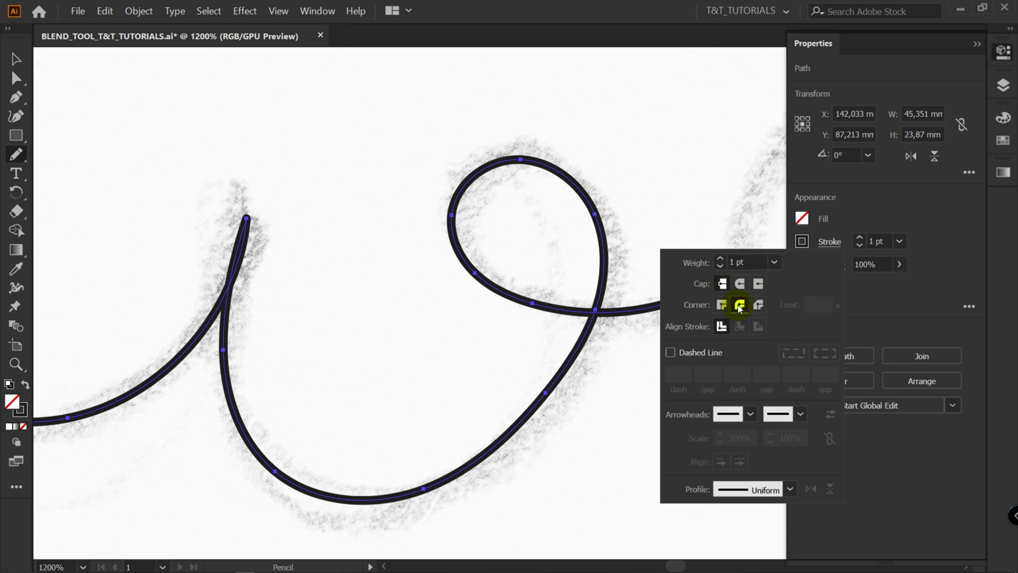
key("v")
key("ctrl+minus")
key("ctrl+minus")
Step: Extend the stroke from its end with a pencil loop for the 'e'
left_click(367, 258)
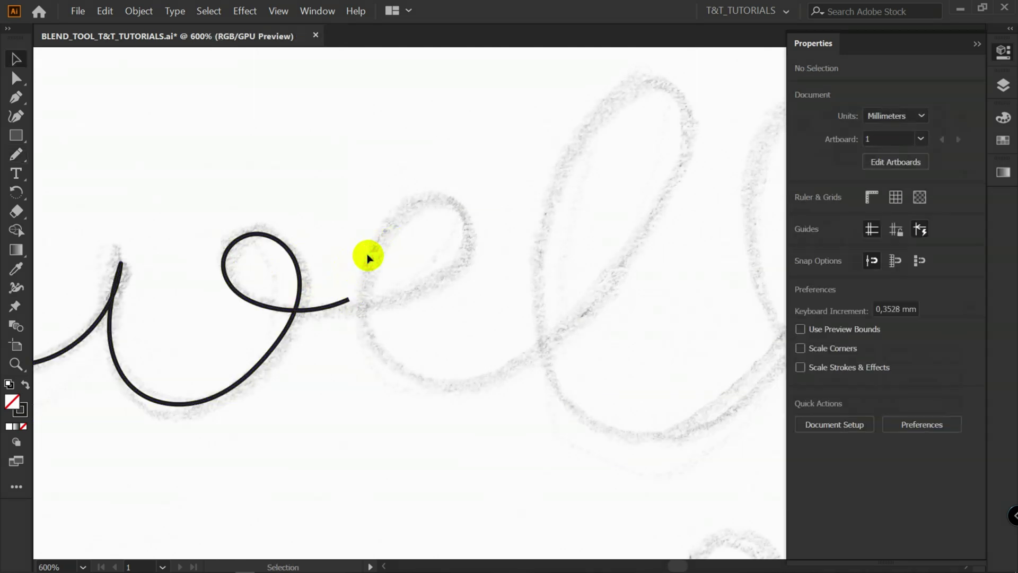
key("n")
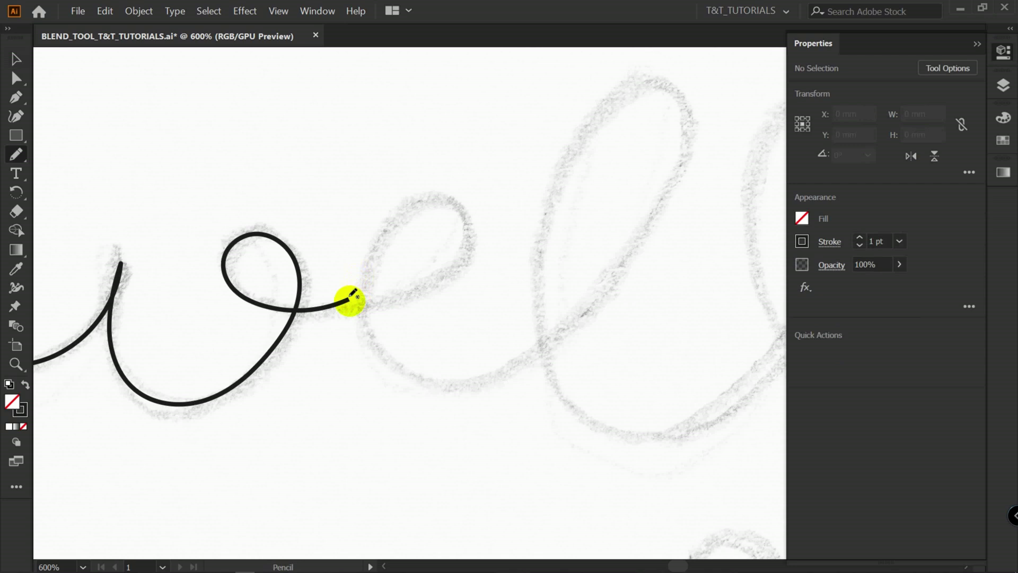
mouse_move(348, 298)
left_mouse_down()
mouse_move(416, 282)
mouse_move(365, 284)
left_mouse_up()
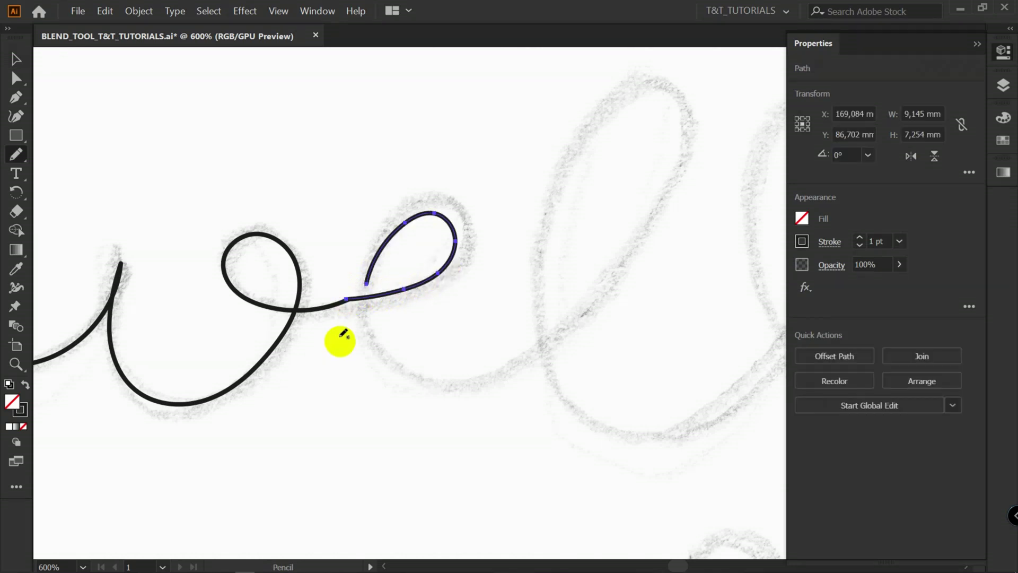
Step: Delete the misdrawn loop, reselect the path, and redraw the 'e' loop from its end
key("v")
scroll(344, 322, "up", 4)
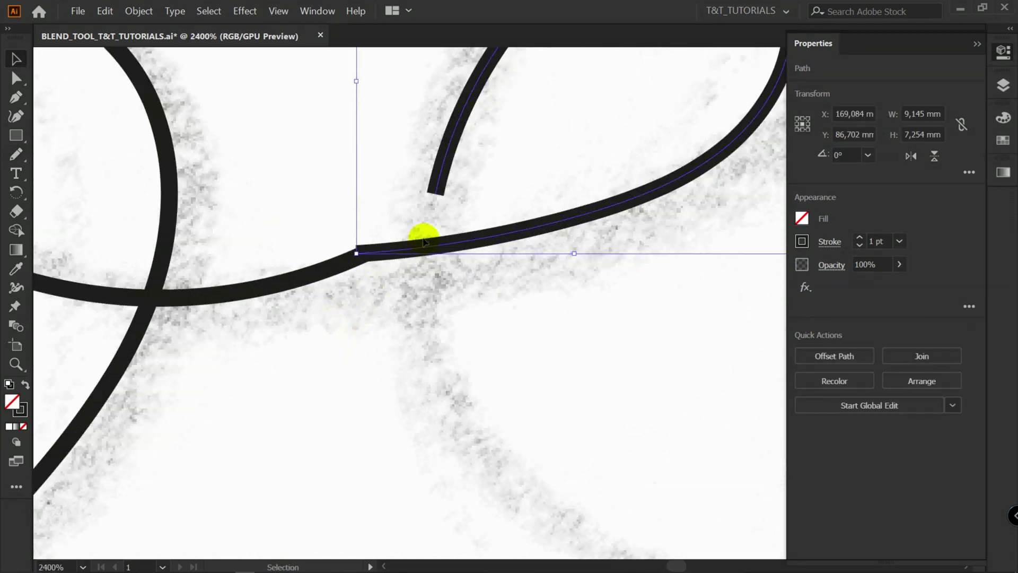
key("Delete")
left_click(337, 266)
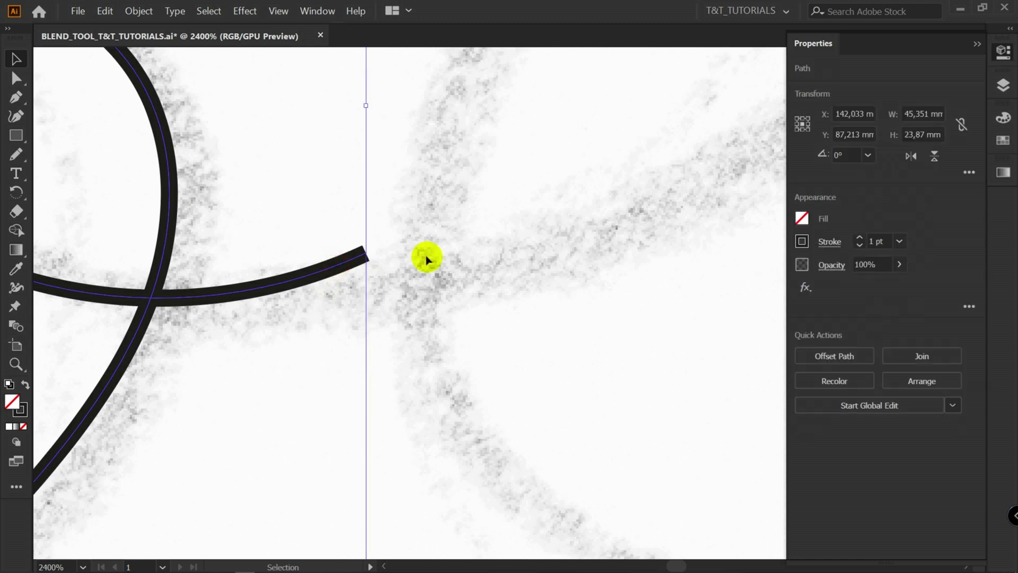
scroll(426, 258, "down", 4)
key("n")
mouse_move(280, 282)
left_mouse_down()
mouse_move(288, 273)
mouse_move(298, 302)
mouse_move(336, 322)
mouse_move(379, 302)
mouse_move(442, 228)
mouse_move(456, 175)
left_mouse_up()
Step: Adjust the handle of the anchor where the 'well' loops cross, then view the whole word
scroll(260, 290, "up", 3)
key("a")
left_click(439, 262)
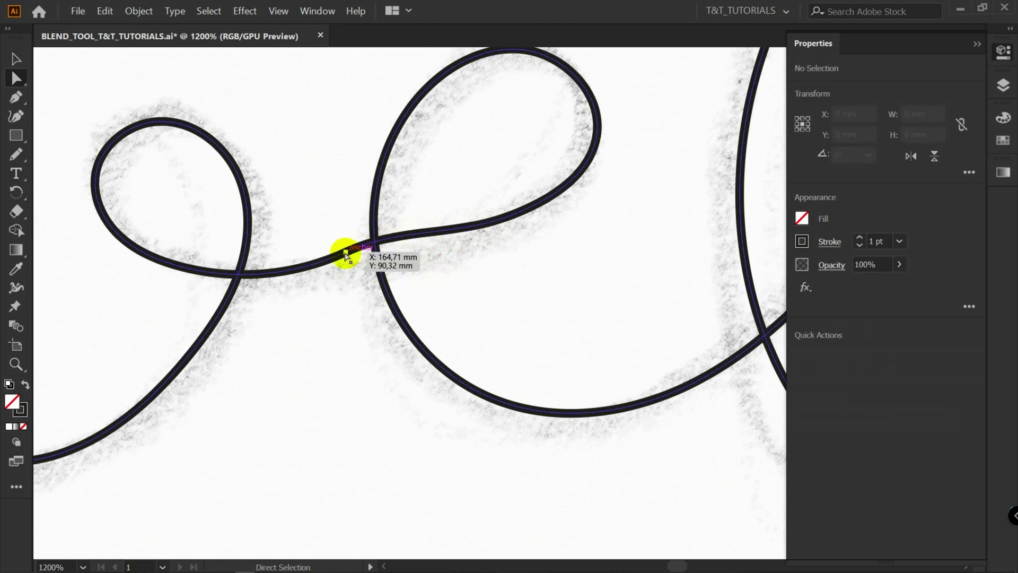
left_click(345, 256)
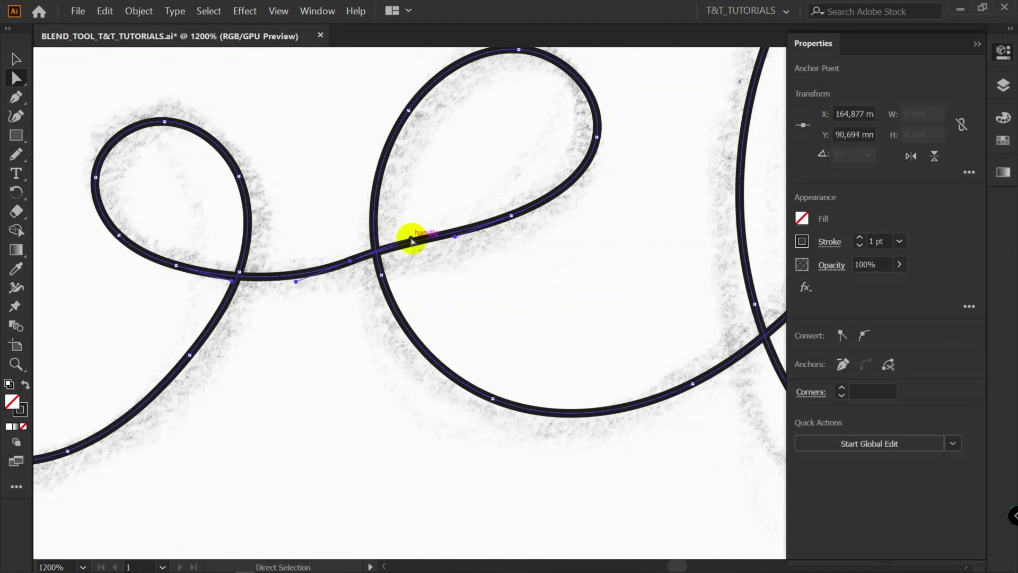
left_click_drag(411, 240, 396, 253)
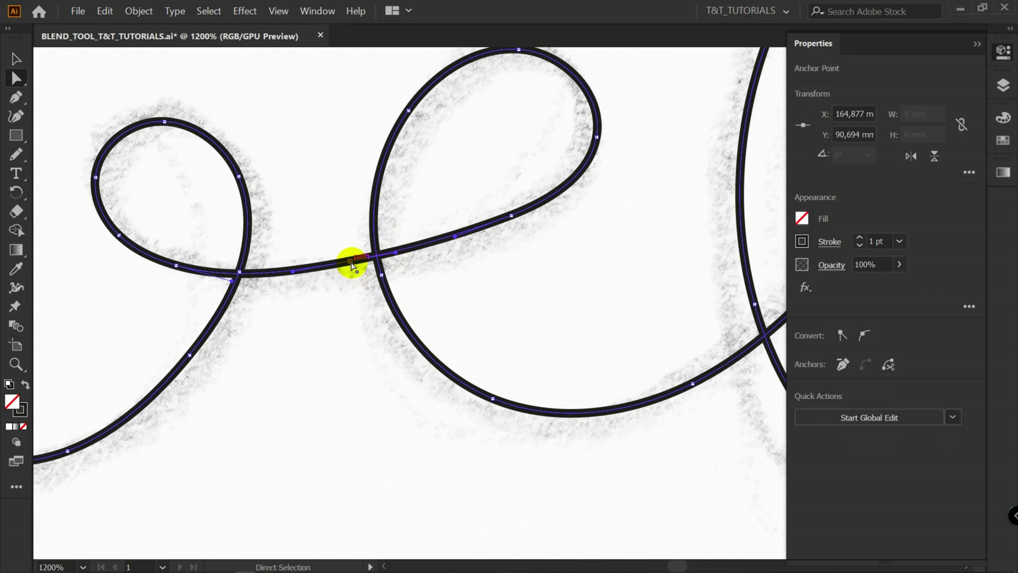
left_click(454, 282)
left_click(387, 258)
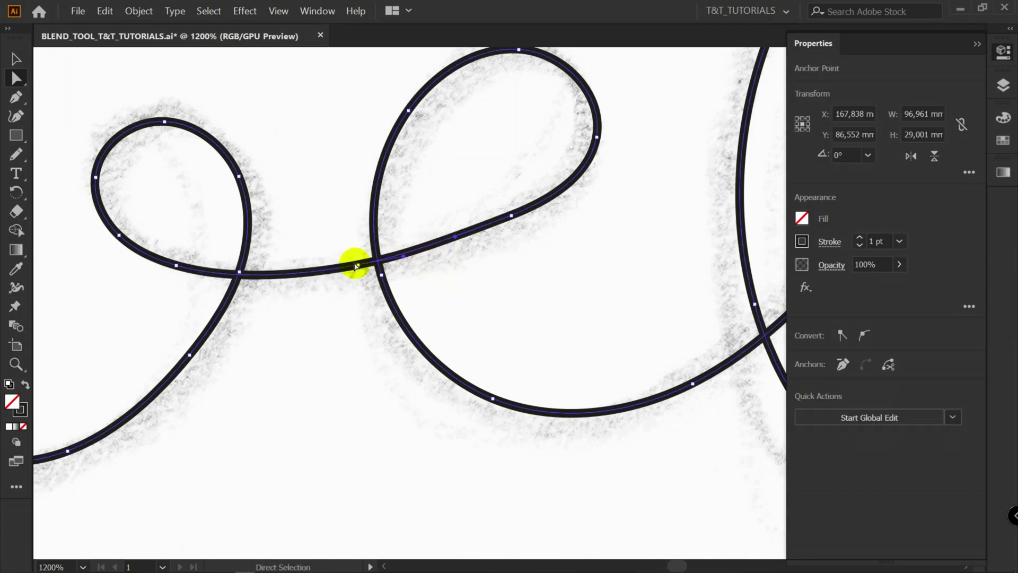
key("ctrl+shift+a")
key("ctrl+minus")
key("ctrl+minus")
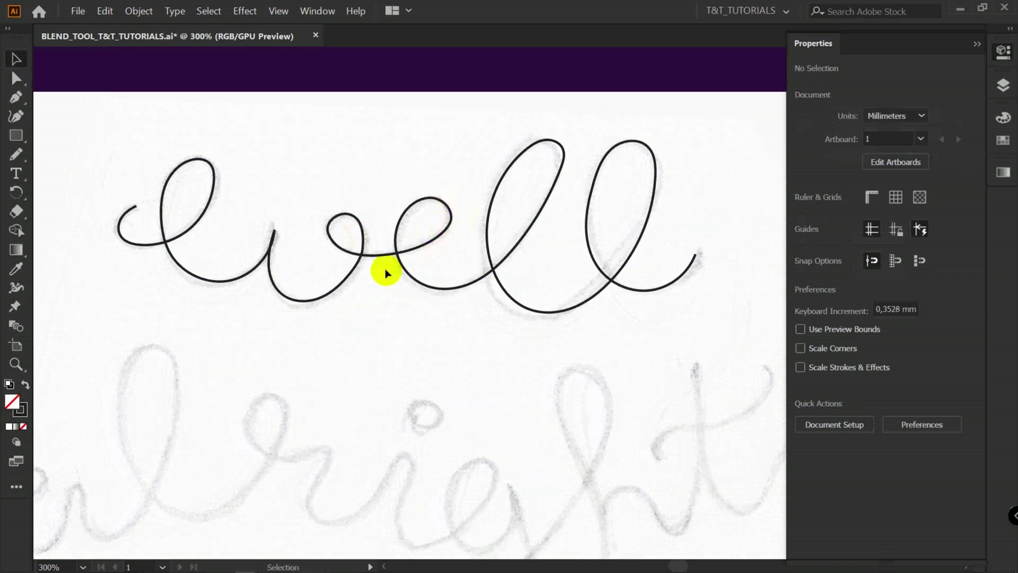
Step: Trace the sketched 'a' and 'l' of 'alright' as one curving Pen path
scroll(265, 263, "down", 5)
scroll(180, 258, "up", 3)
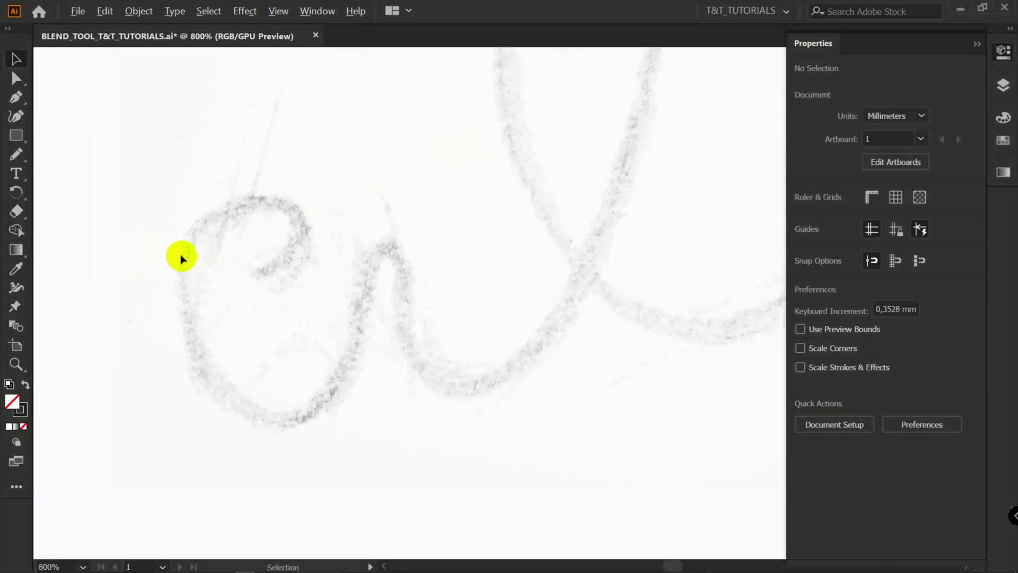
key("p")
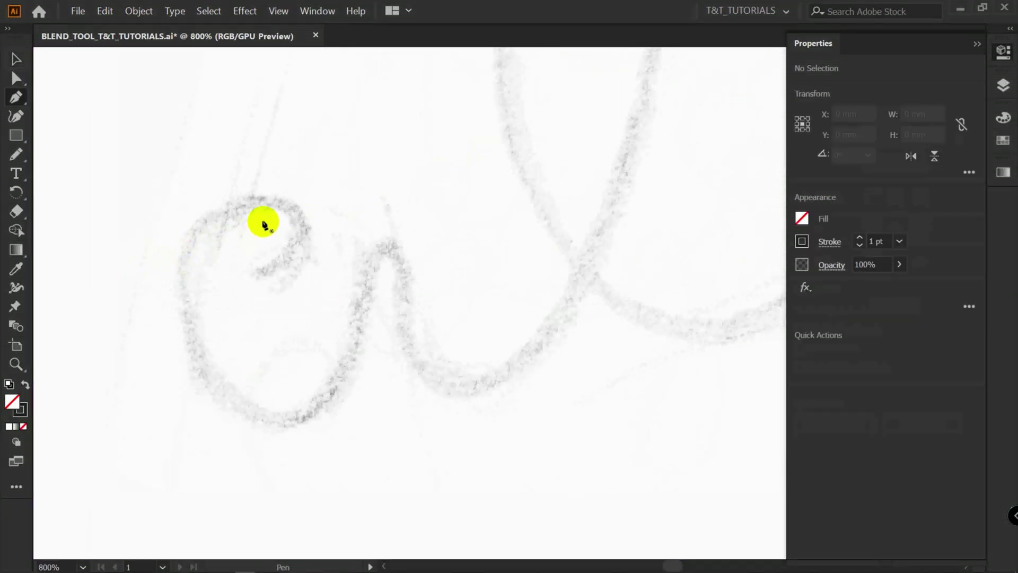
left_click_drag(352, 353, 356, 323)
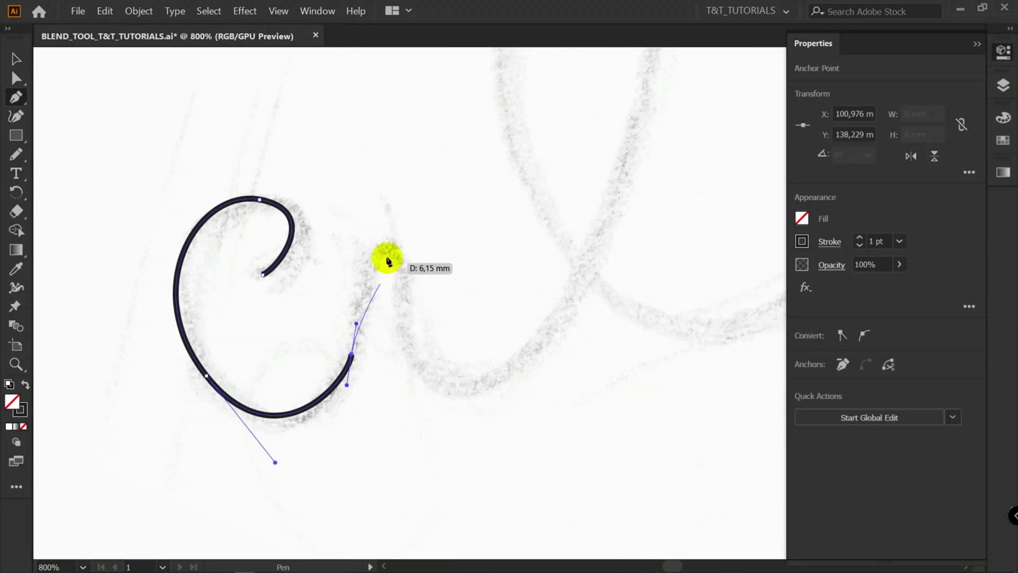
left_click_drag(384, 243, 405, 243)
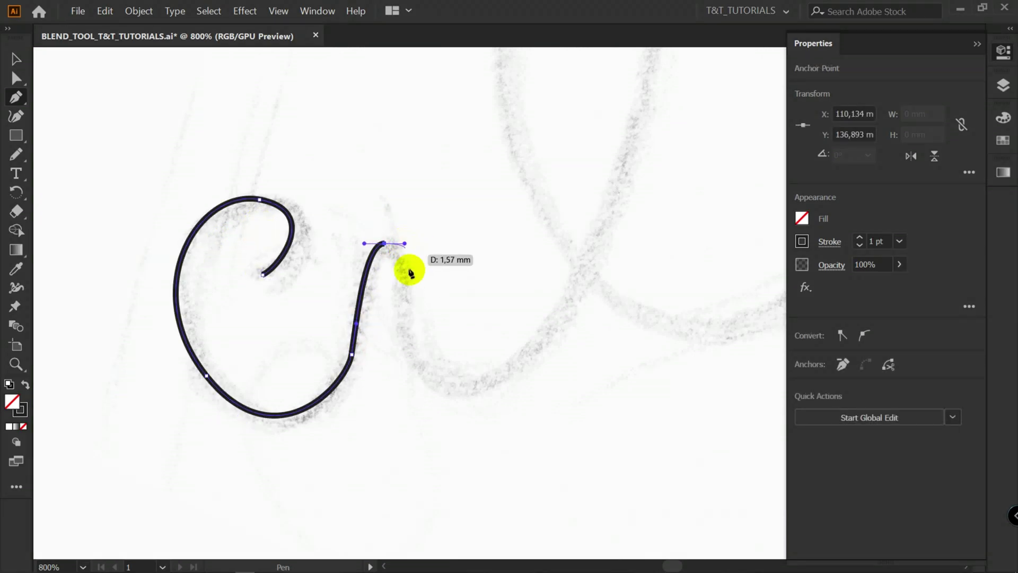
left_click_drag(454, 385, 523, 391)
left_click_drag(523, 345, 279, 427)
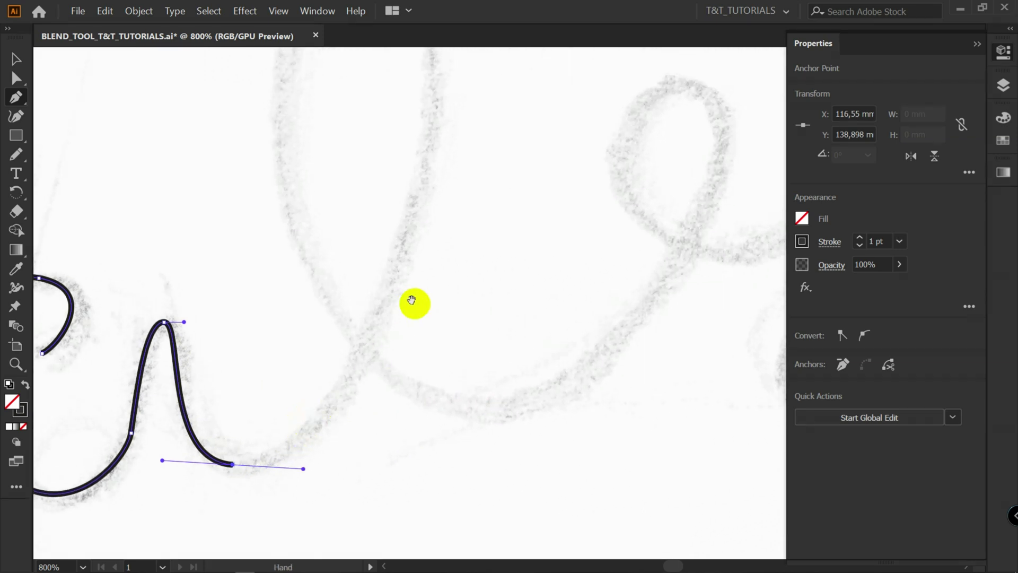
Step: Delete the extra point on the 'a' and lengthen its handle to smooth the curve
scroll(410, 302, "down", 1)
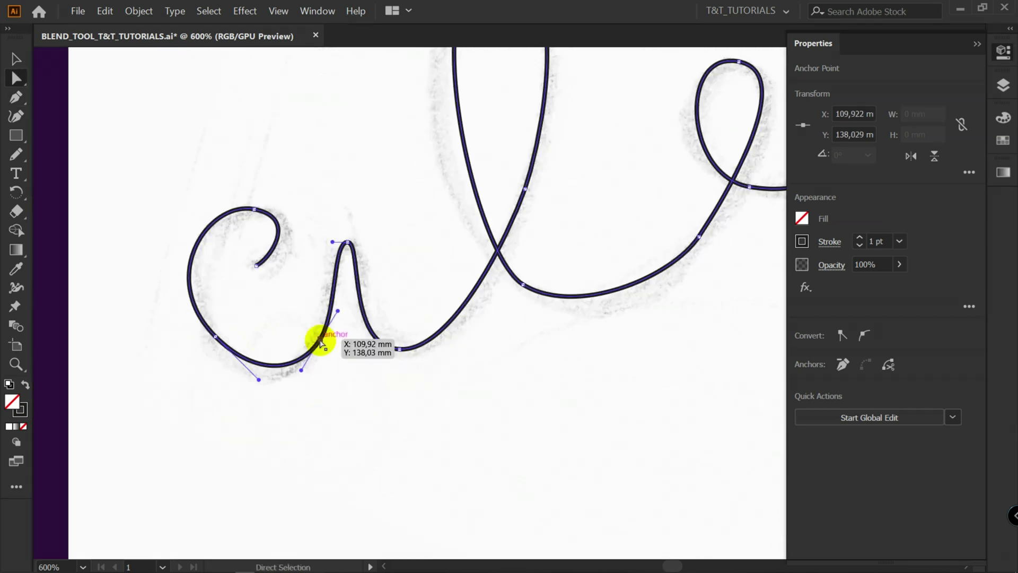
key("Delete")
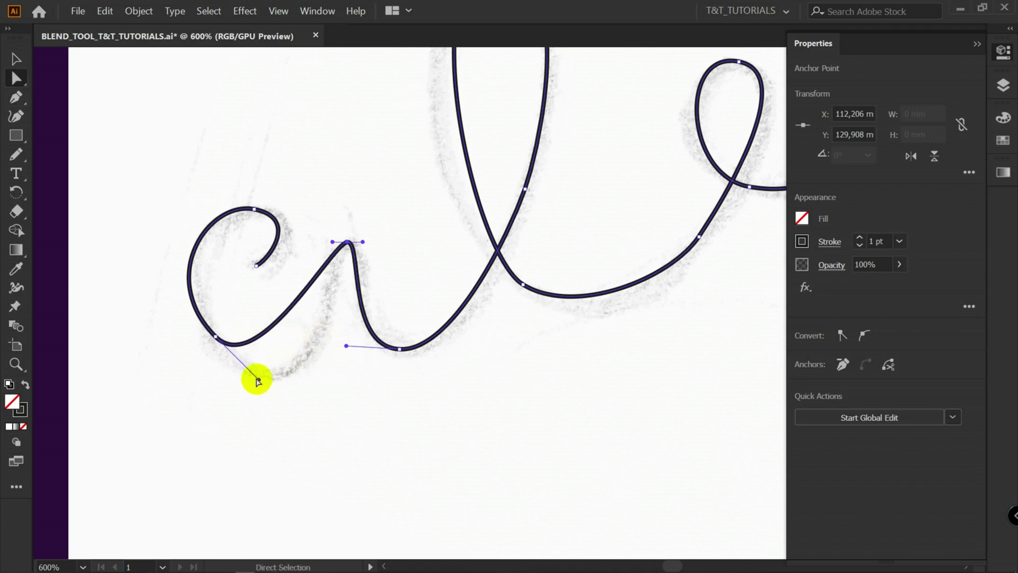
left_click_drag(258, 379, 329, 443)
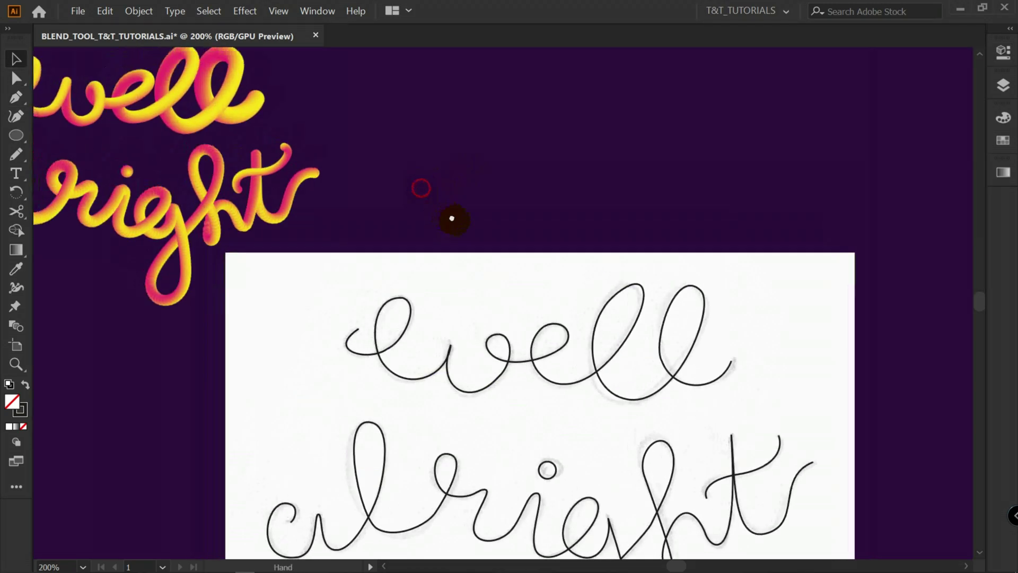
Step: Draw a small circle near the artboard's top-left and swap its stroke to a fill
scroll(292, 255, "up", 3)
key("l")
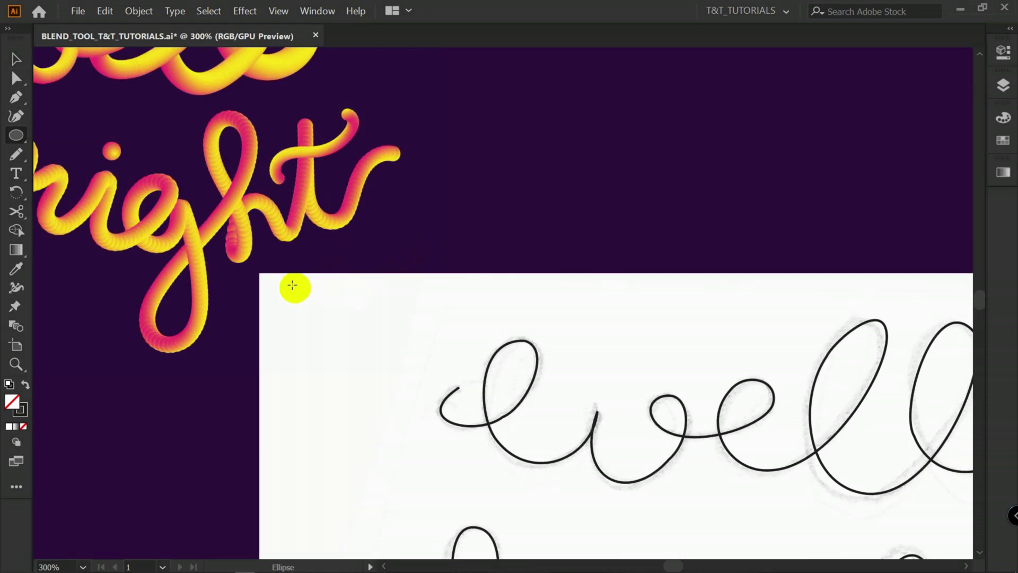
left_click_drag(292, 287, 339, 332)
key("v")
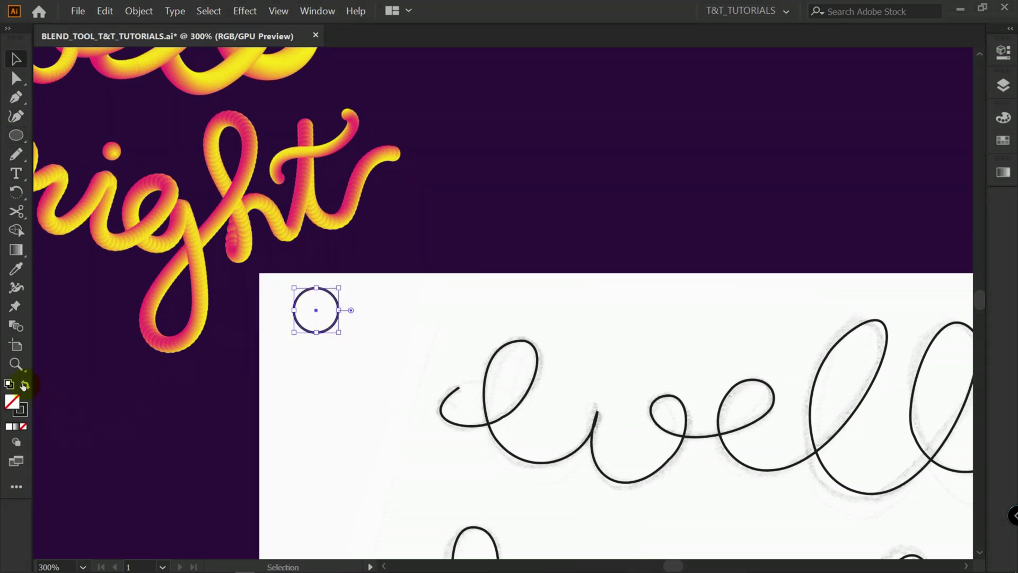
left_click(25, 385)
Step: Give the circle a linear gradient with pink sampled from the lettered 't' in the left stop
left_click(1003, 172)
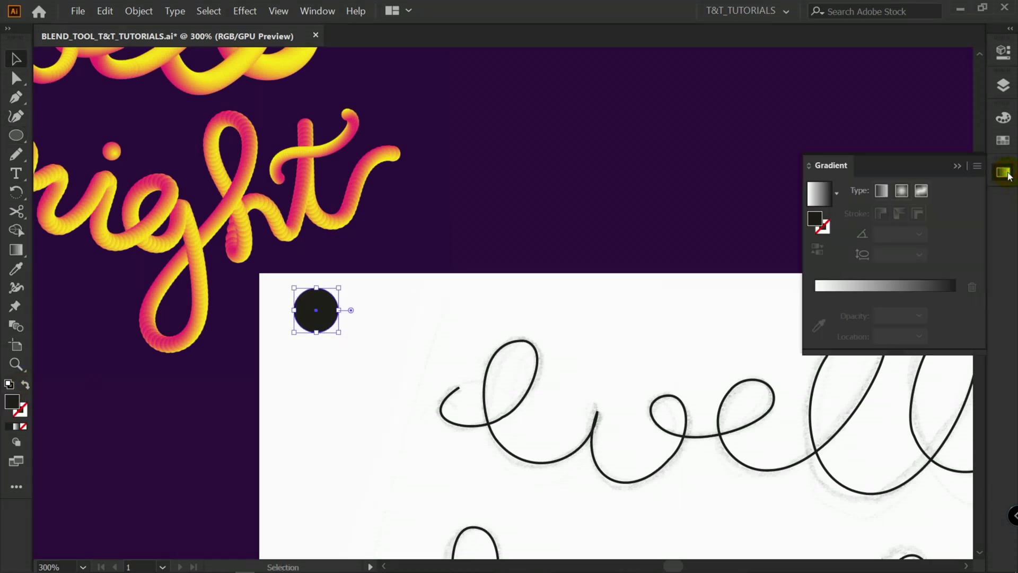
left_click(881, 191)
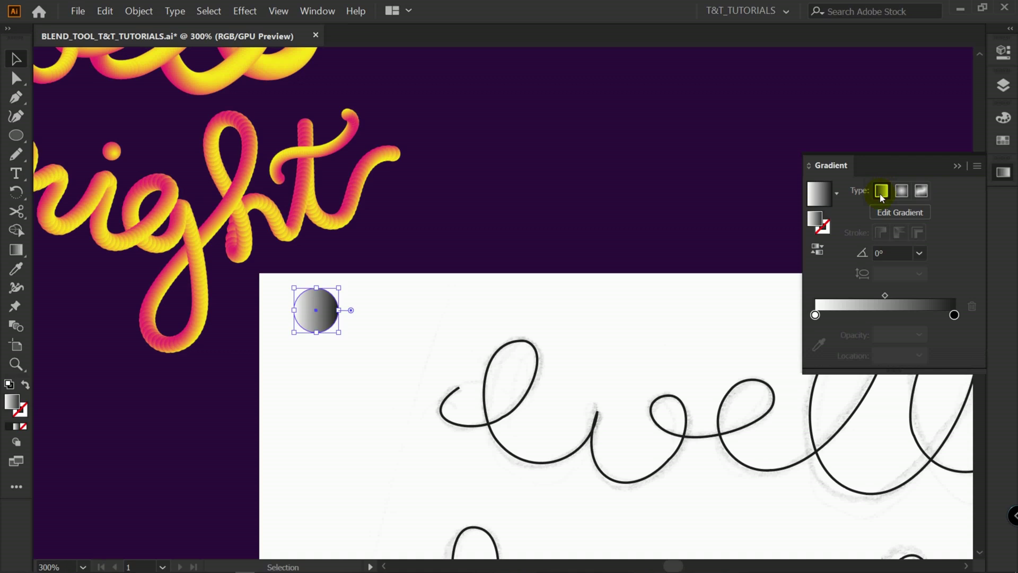
left_click(815, 315)
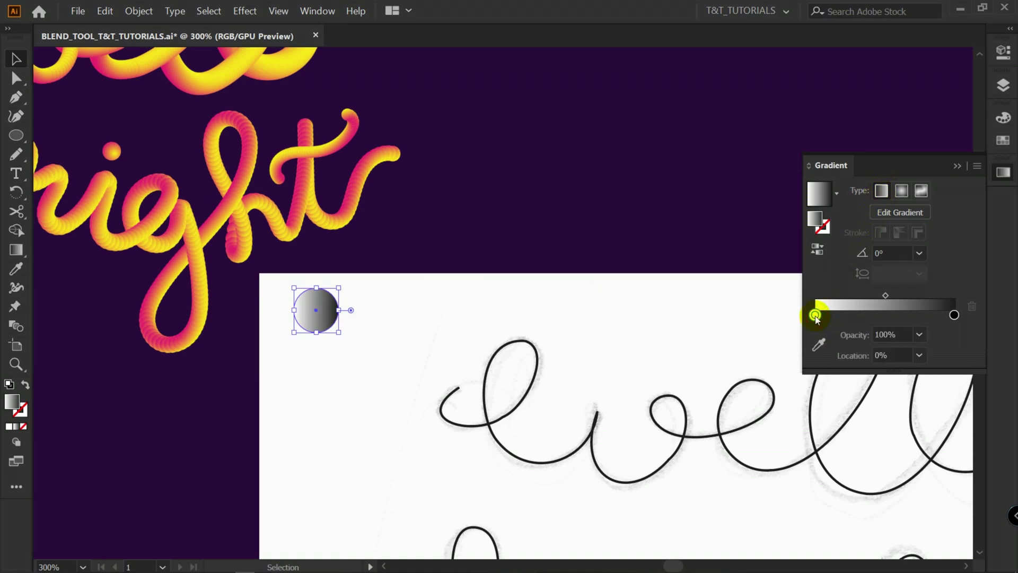
left_click(819, 345)
left_click(304, 169)
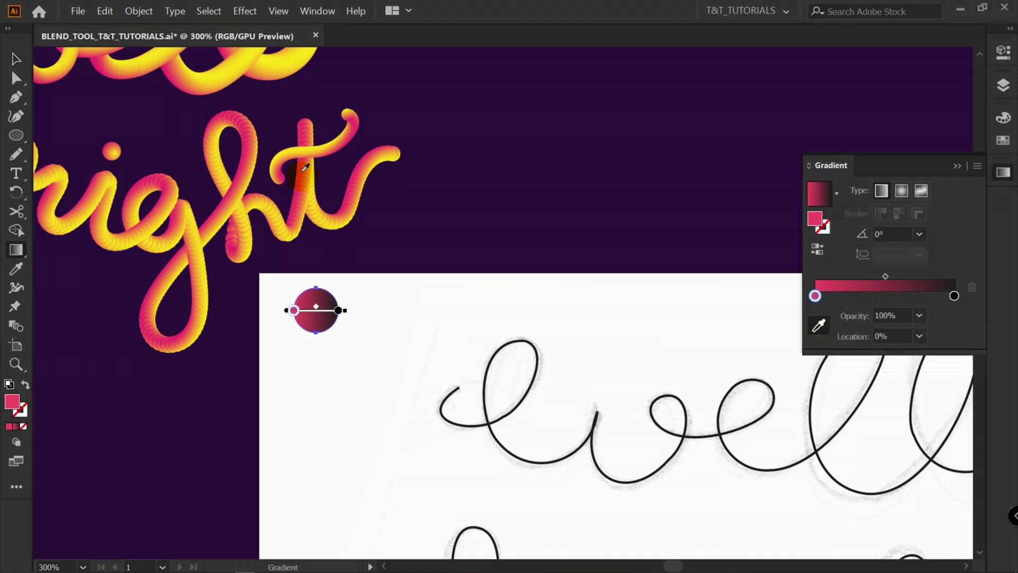
left_click(954, 296)
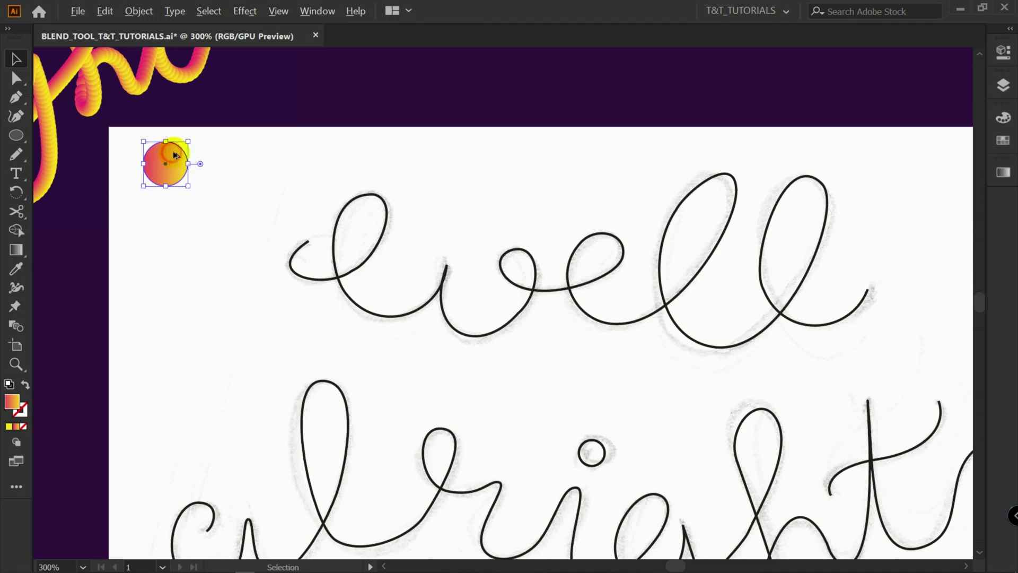
Step: Alt-drag a copy of the gradient circle to the right and blend the pair into four circles
left_click_drag(177, 156, 283, 157)
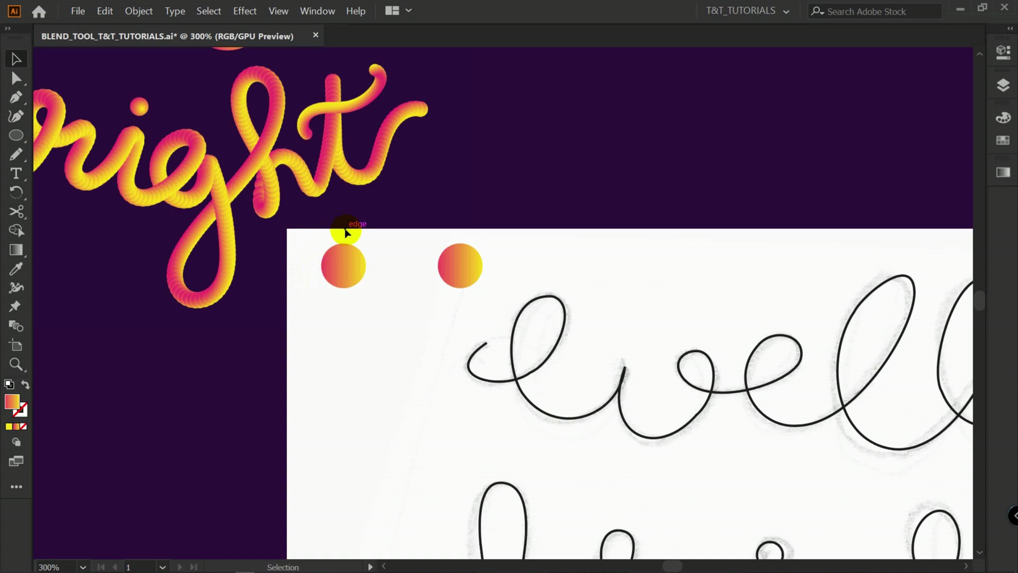
left_click(16, 326)
left_click(345, 265)
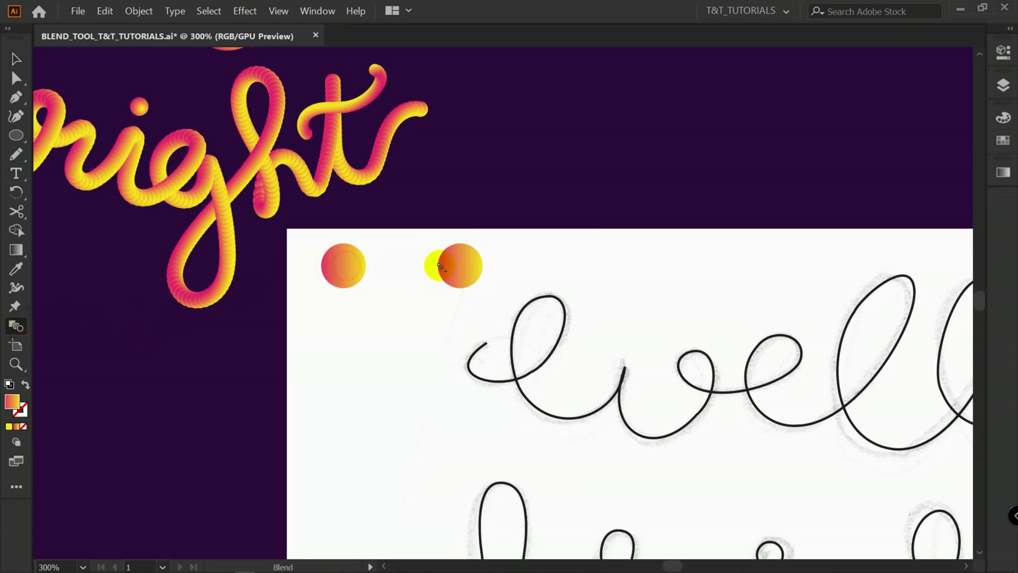
left_click(463, 268)
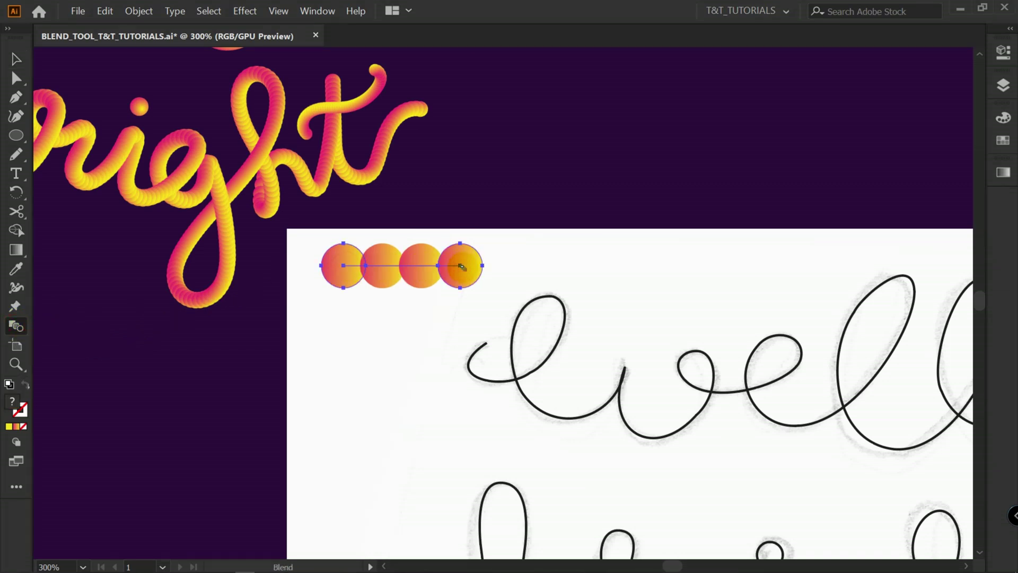
key("v")
left_click(517, 253)
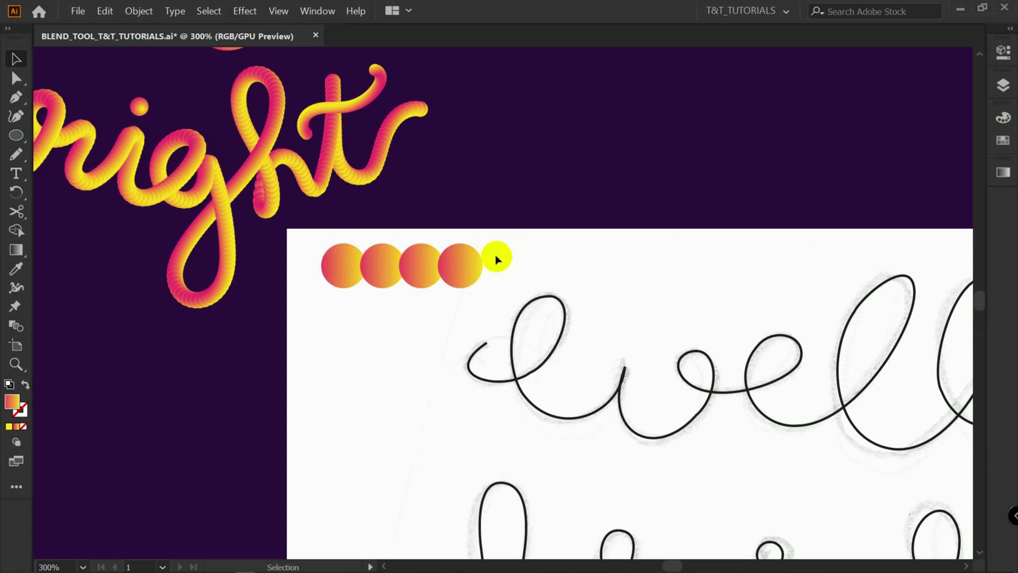
left_click(459, 275)
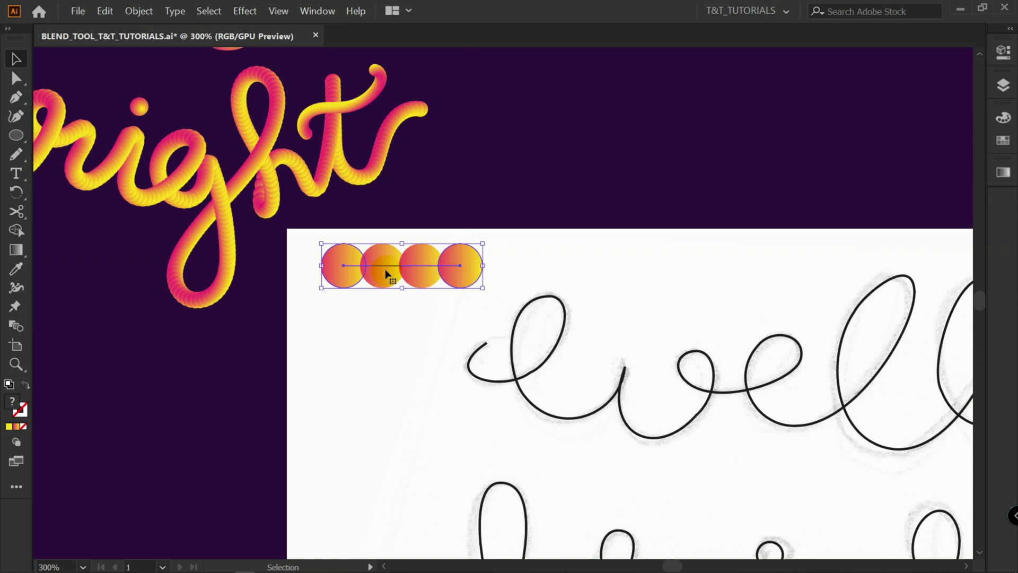
Step: Set the circle blend to 800 specified steps so it forms a smooth tube
key("w")
key("Return")
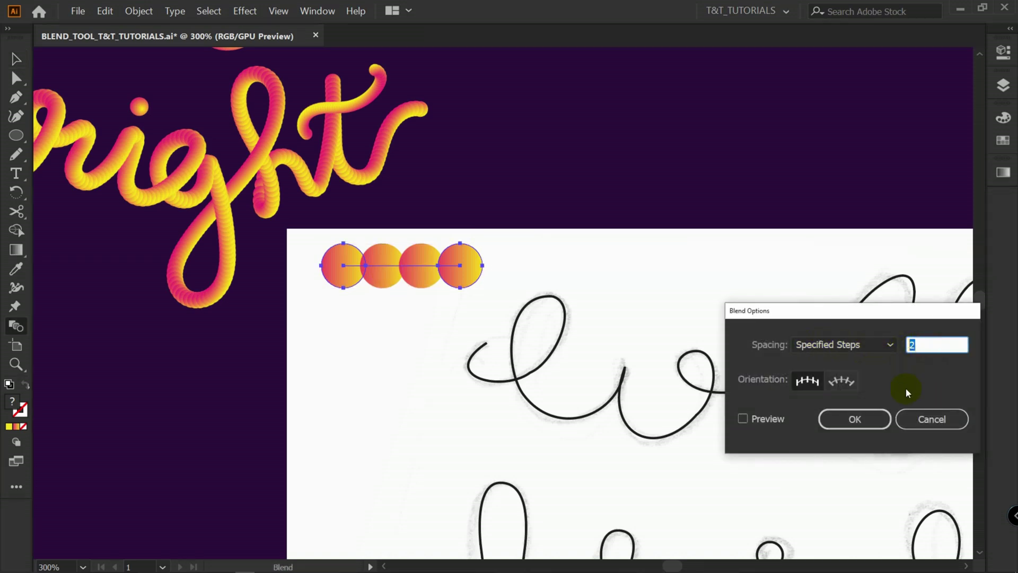
type("800")
left_click(866, 415)
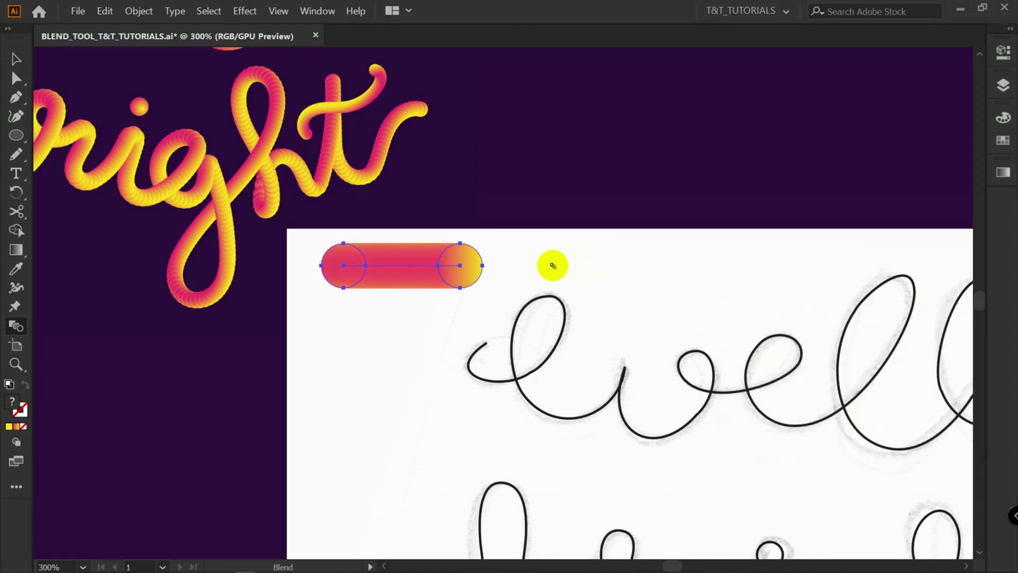
key("v")
left_click(475, 244)
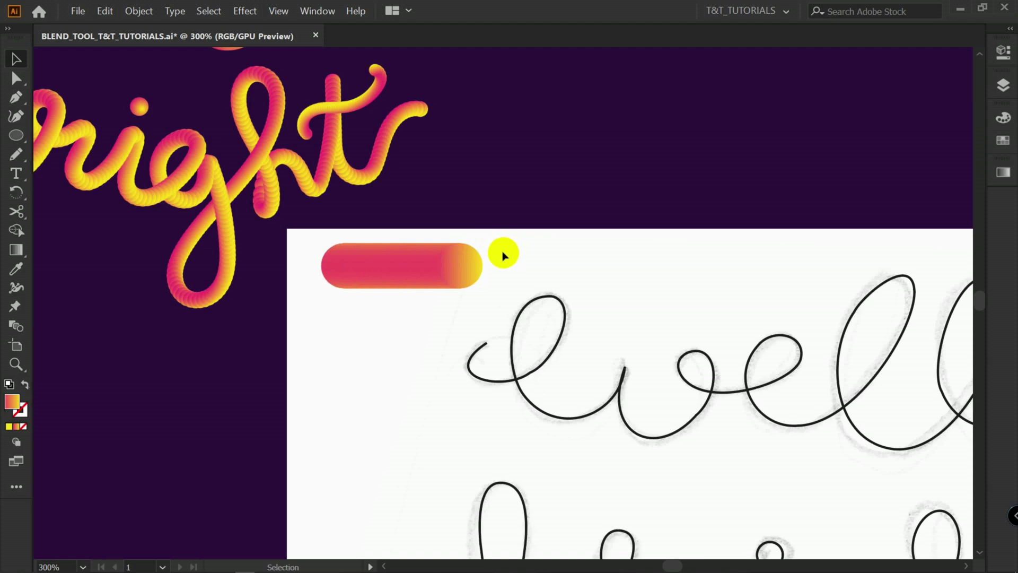
Step: Reselect the blended pill and reopen Blend Options with the step count selected
scroll(90, 166, "up", 3)
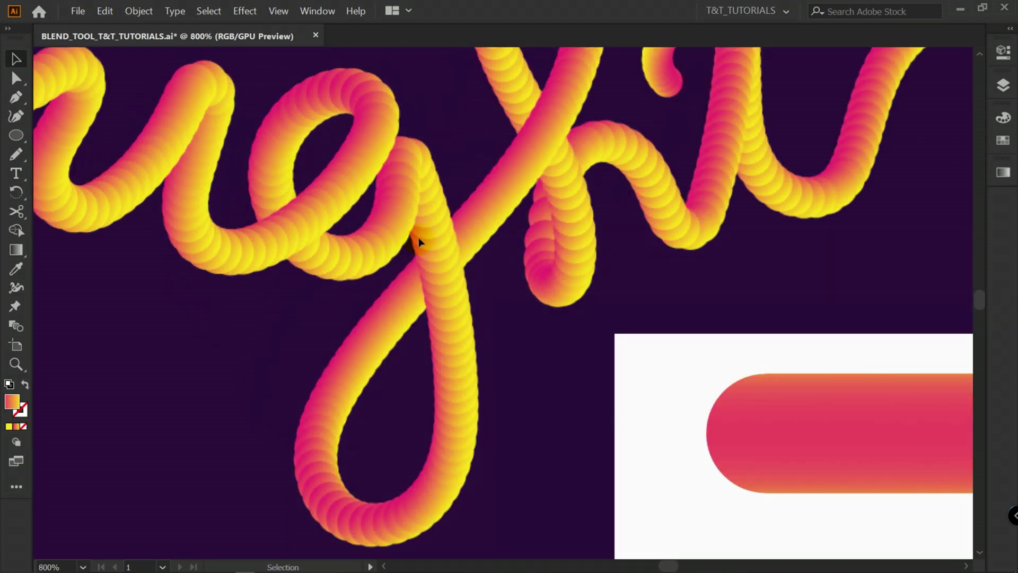
scroll(558, 179, "down", 3)
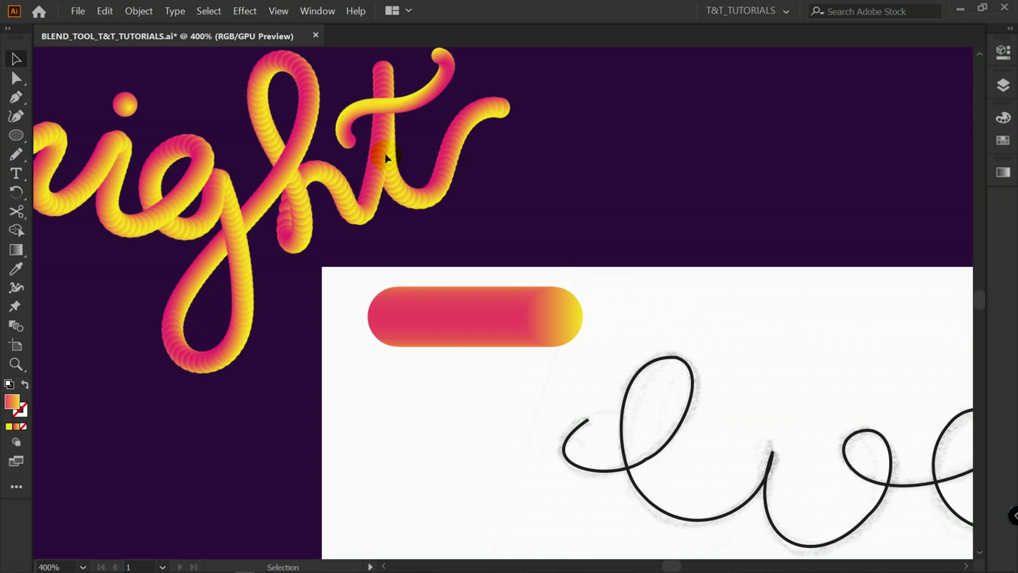
left_click(467, 317)
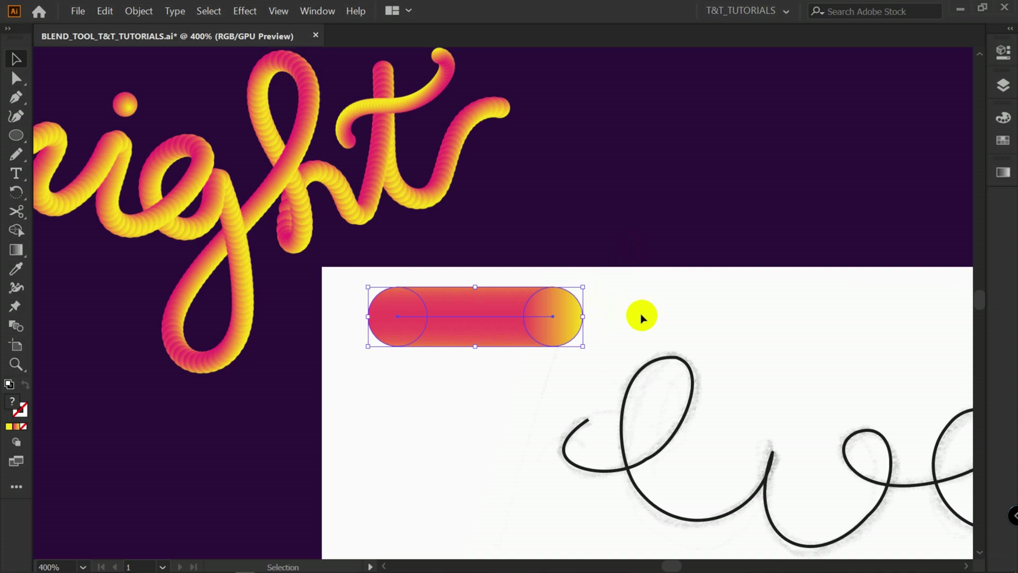
double_click(15, 325)
double_click(935, 345)
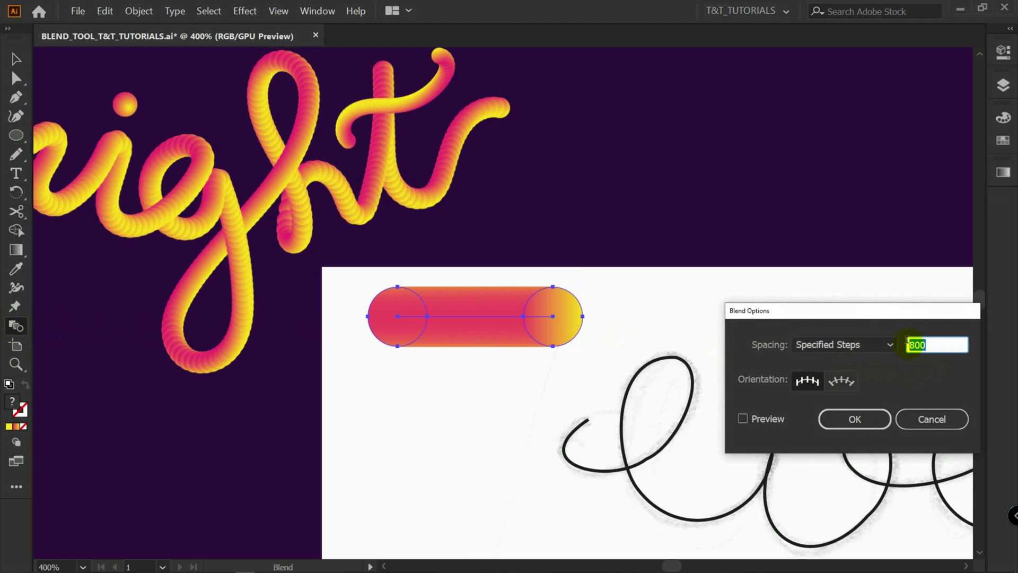
Step: Run the gradient circle blend along the 'well' path with Blend > Replace Spine
left_click(939, 342)
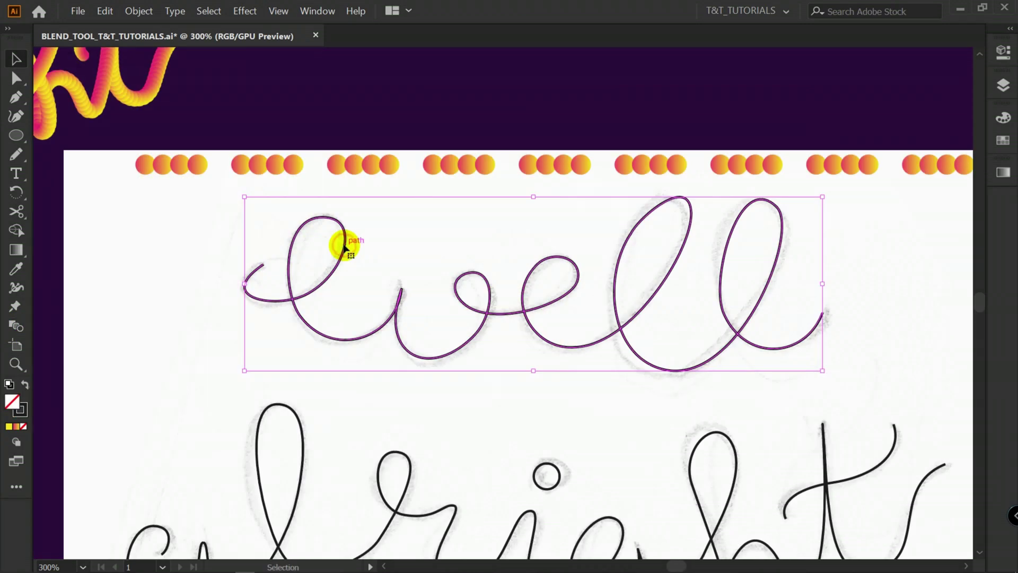
left_click(199, 165, "shift")
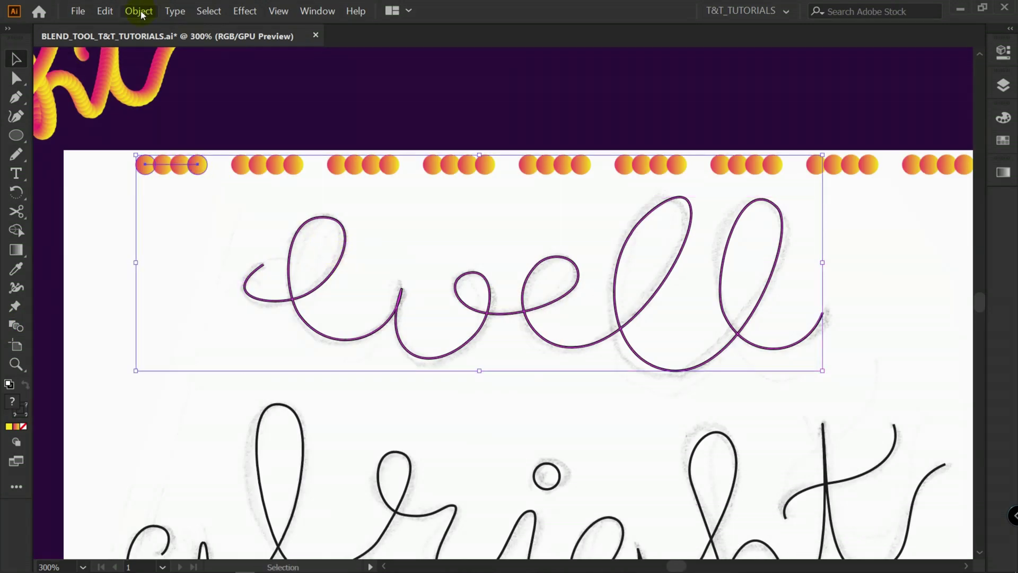
left_click(139, 12)
mouse_move(200, 301)
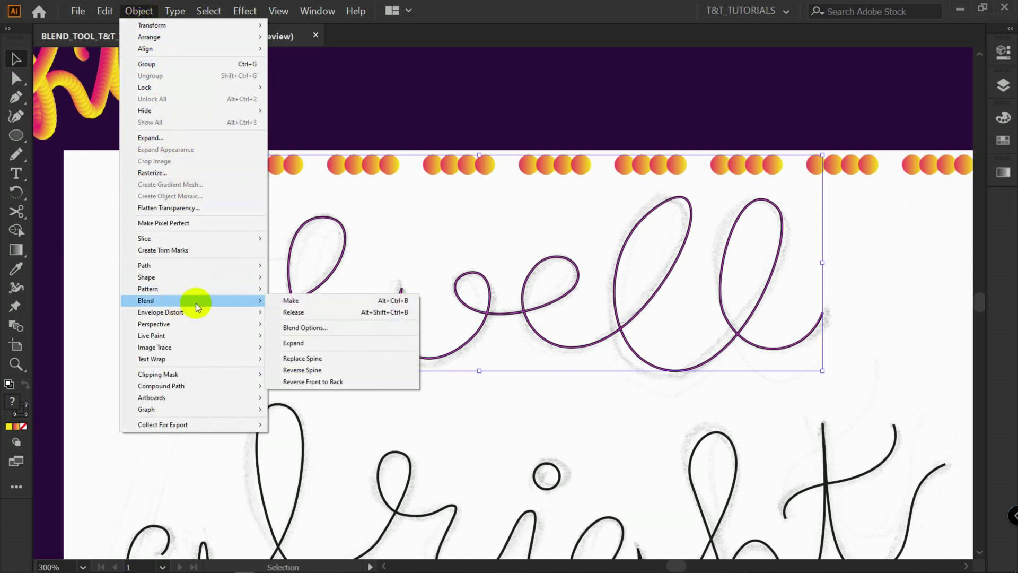
left_click(334, 363)
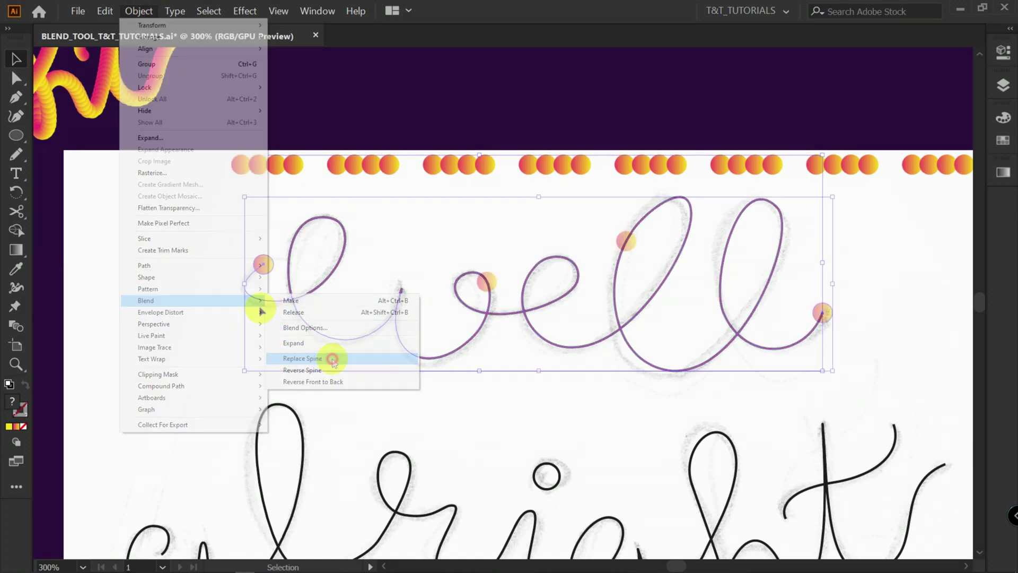
Step: Set the blend to 500 specified steps with preview on
double_click(14, 327)
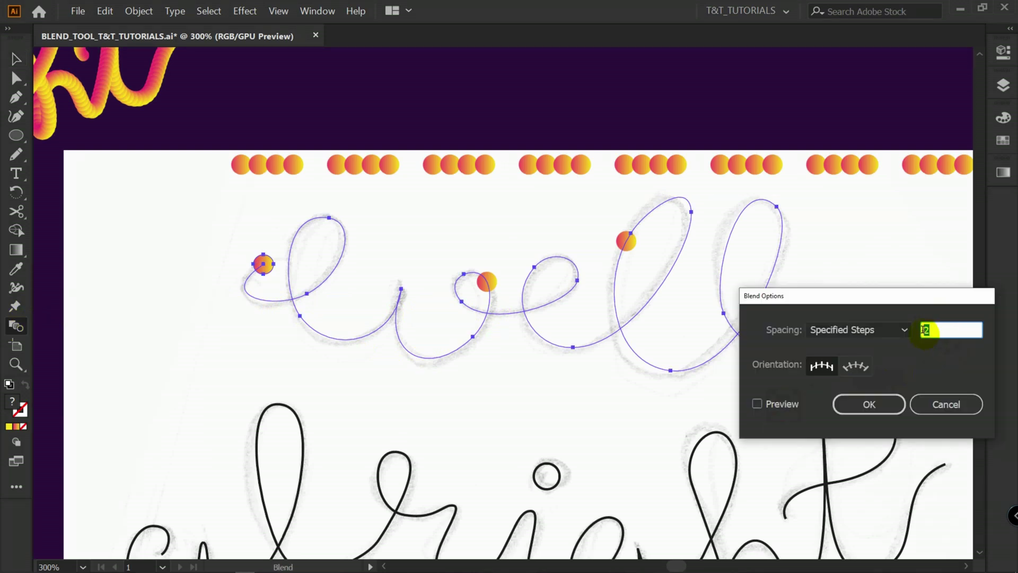
type("500")
left_click(769, 406)
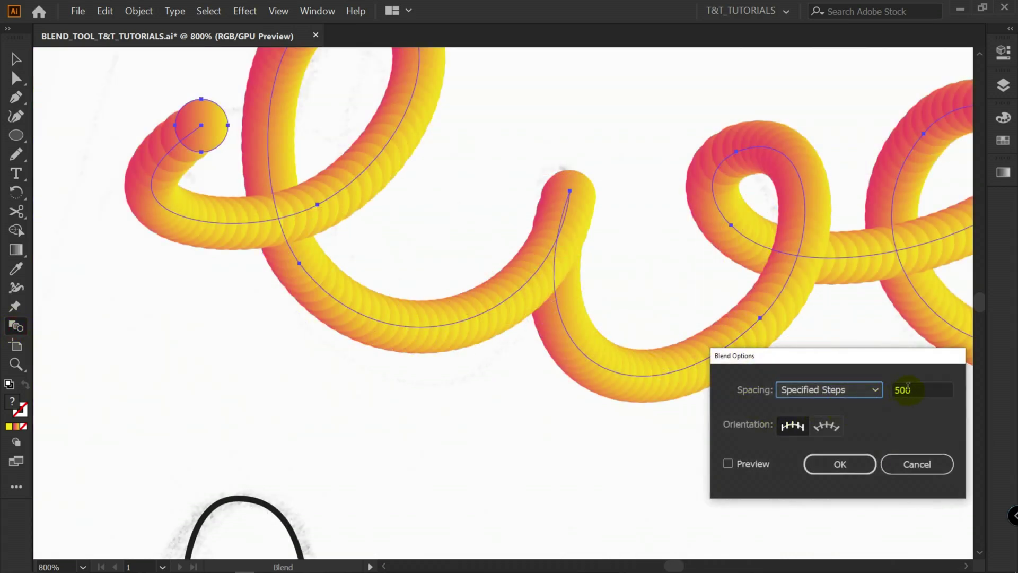
left_click_drag(907, 386, 893, 389)
type("4")
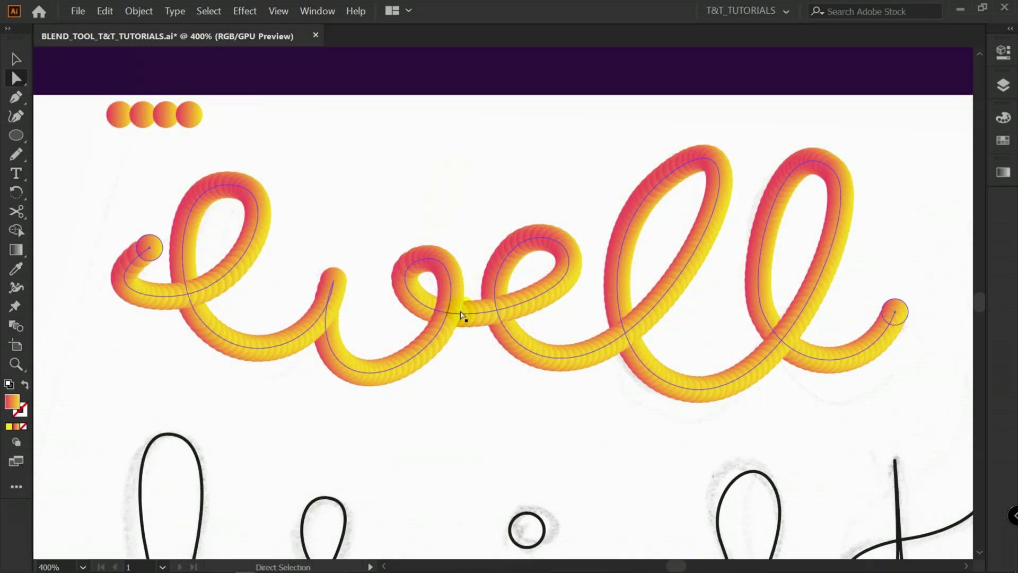
Step: Scale up the end circle of the 'well' blend
left_click(238, 125)
left_click(215, 274)
left_click(120, 113)
left_click(186, 118)
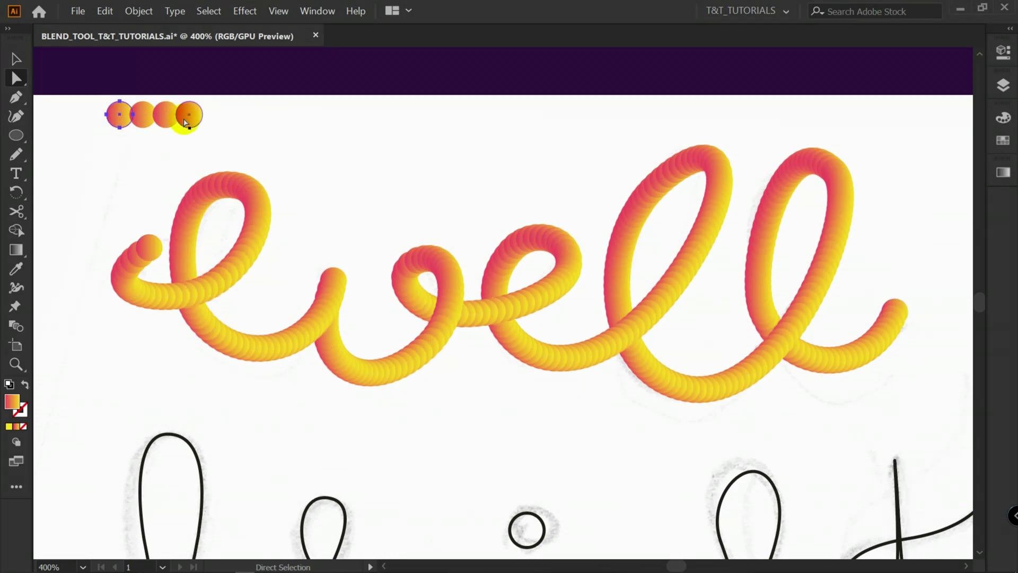
left_click(126, 122)
left_click(150, 245)
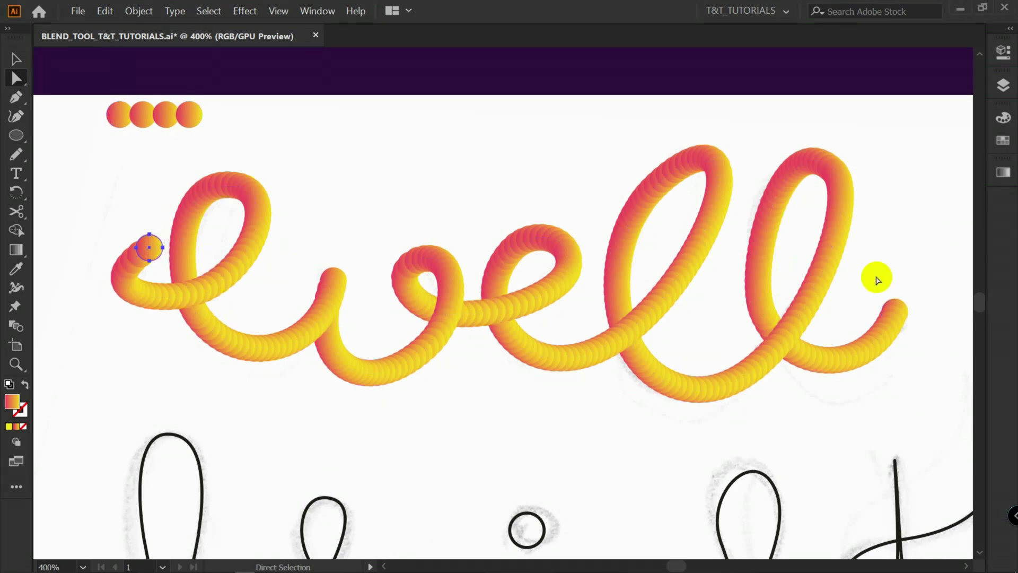
key("v")
left_click(901, 305)
left_click_drag(908, 298, 922, 279)
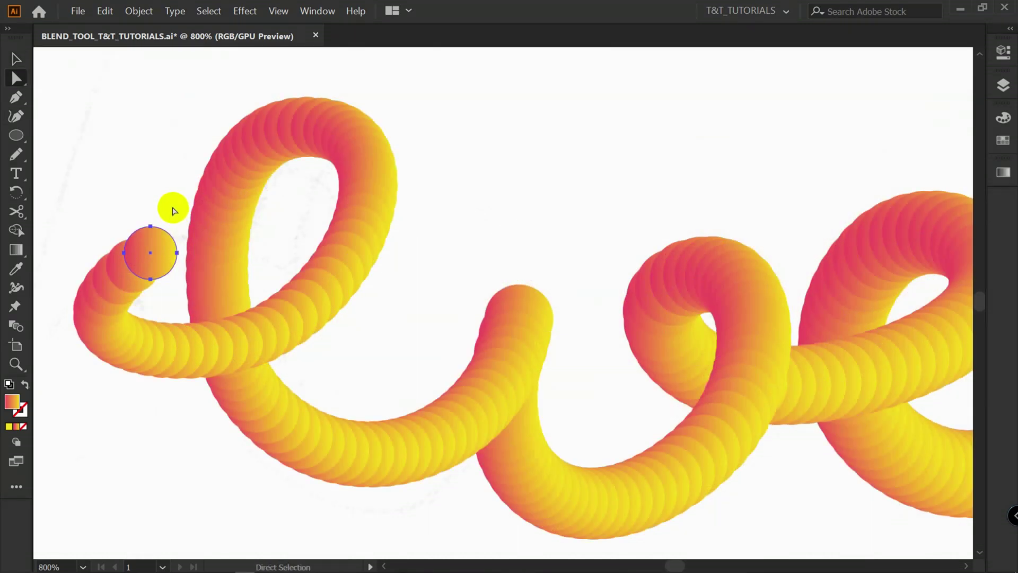
Step: Shrink the start circle, rotate it about 48°, and squash it into an ellipse
left_click(176, 254)
left_click(153, 240)
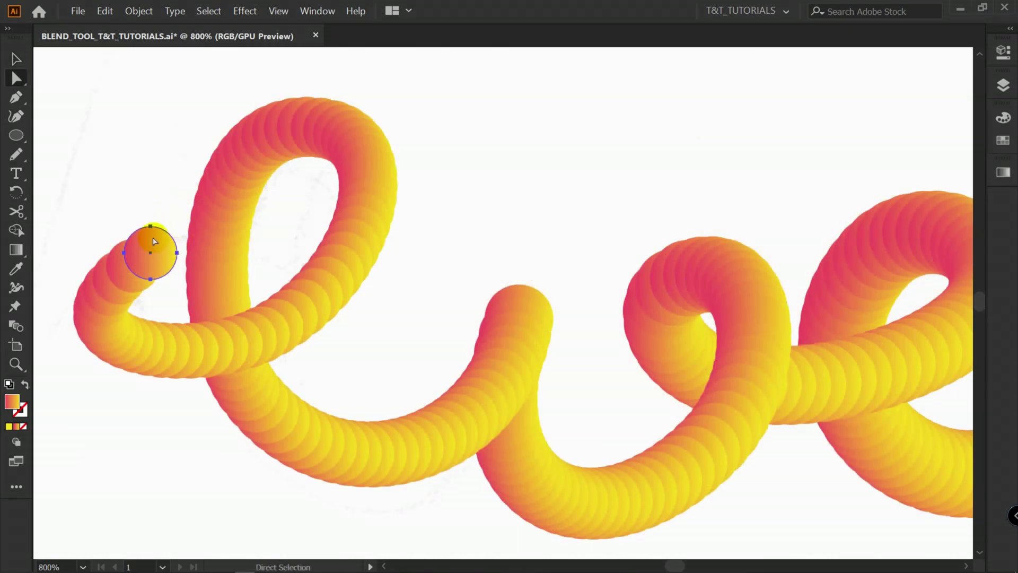
key("v")
left_click(166, 231)
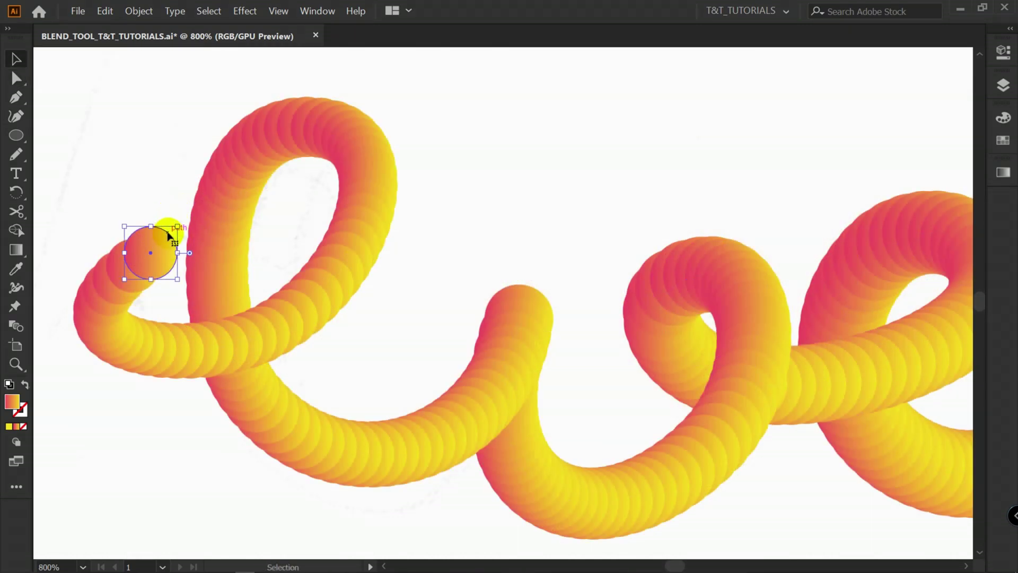
left_click_drag(176, 226, 165, 236)
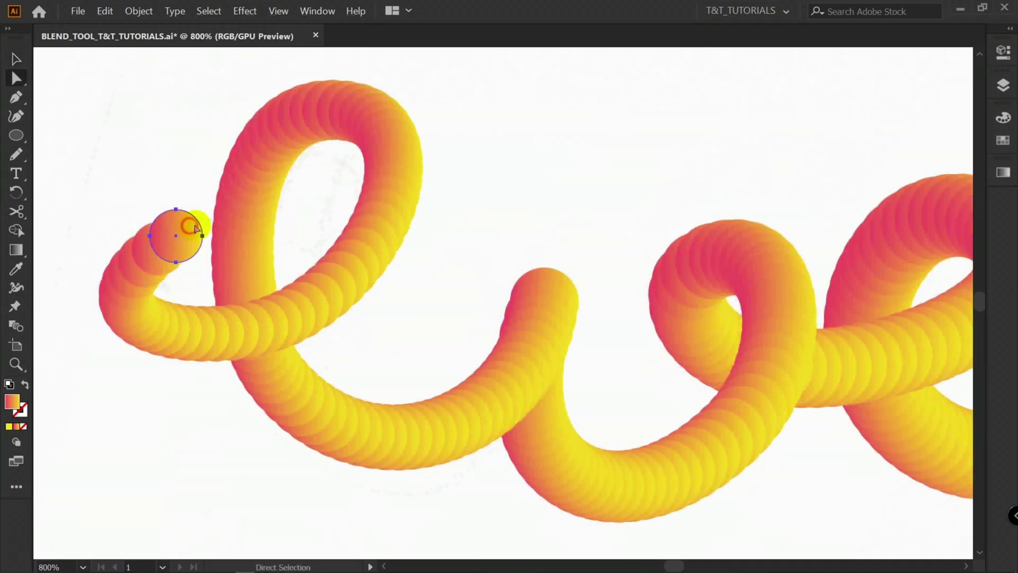
left_click(191, 227)
left_click_drag(202, 202, 198, 275)
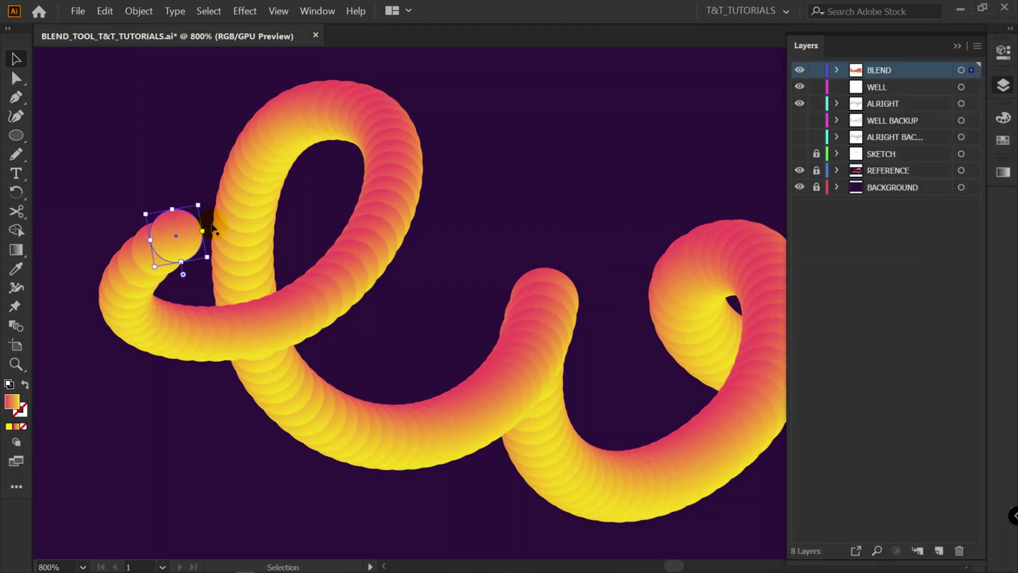
mouse_move(212, 229)
left_mouse_down()
mouse_move(209, 249)
mouse_move(215, 227)
left_mouse_up()
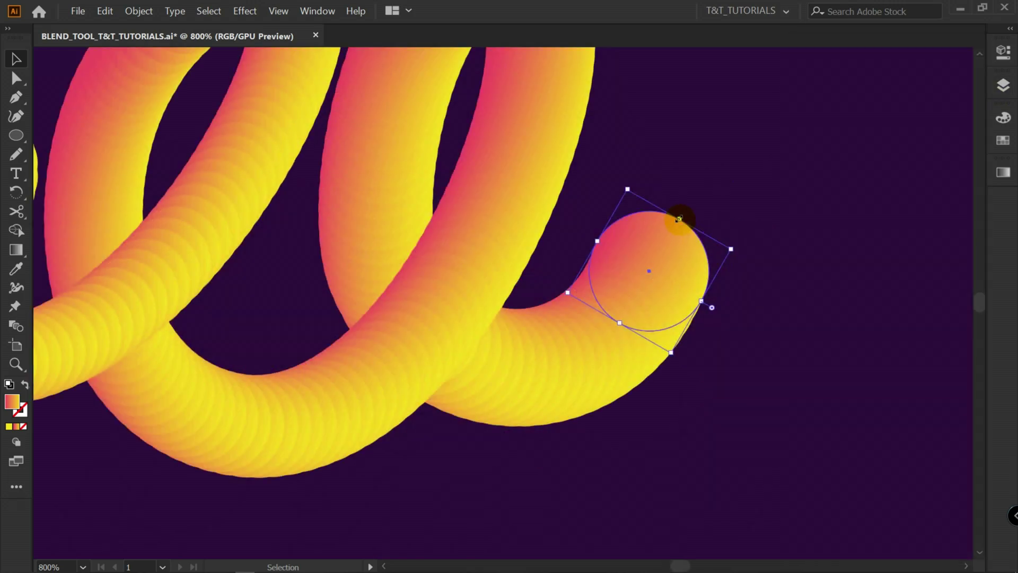
left_click_drag(679, 219, 640, 286)
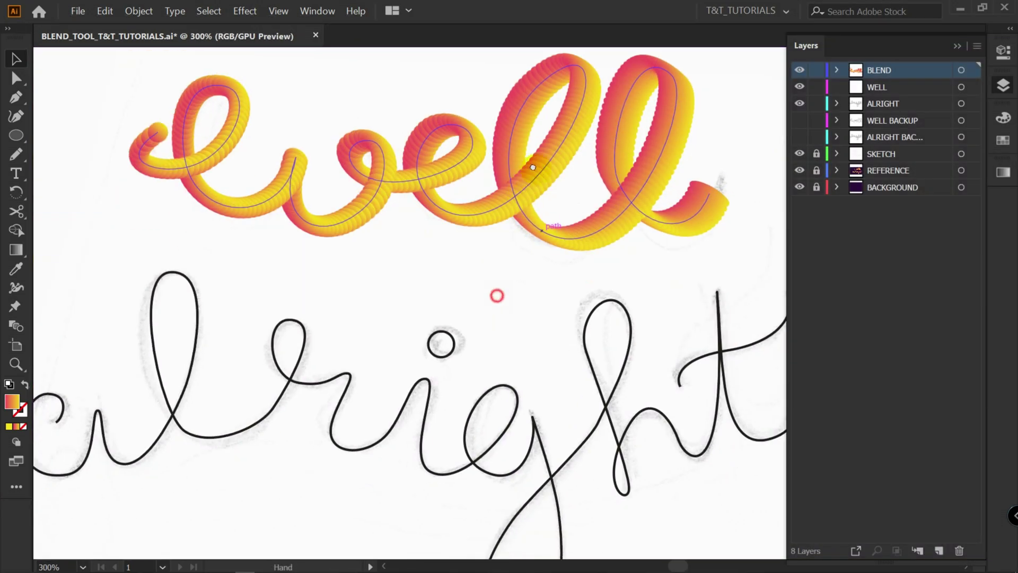
Step: Draw a circle with the sampled gradient fill and repeat copies into a horizontal row
left_click_drag(496, 296, 536, 187)
left_click(520, 282)
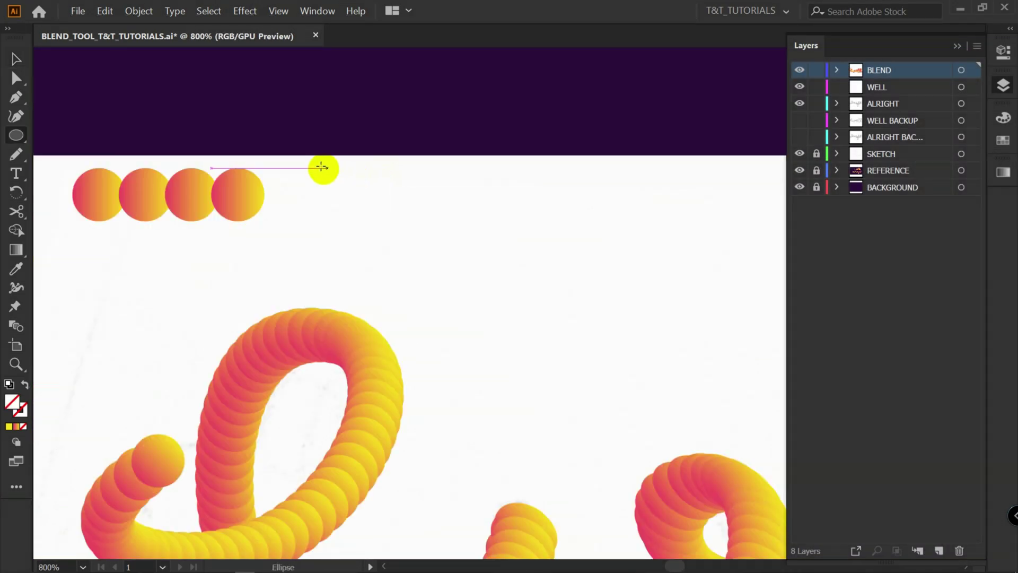
left_click_drag(323, 168, 373, 217)
key("i")
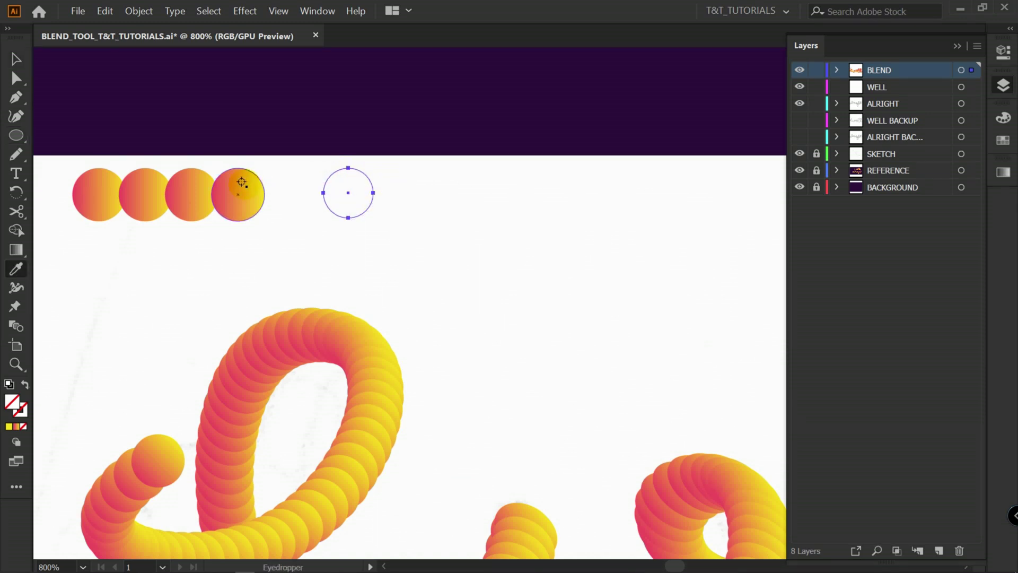
left_click(245, 184)
key("v")
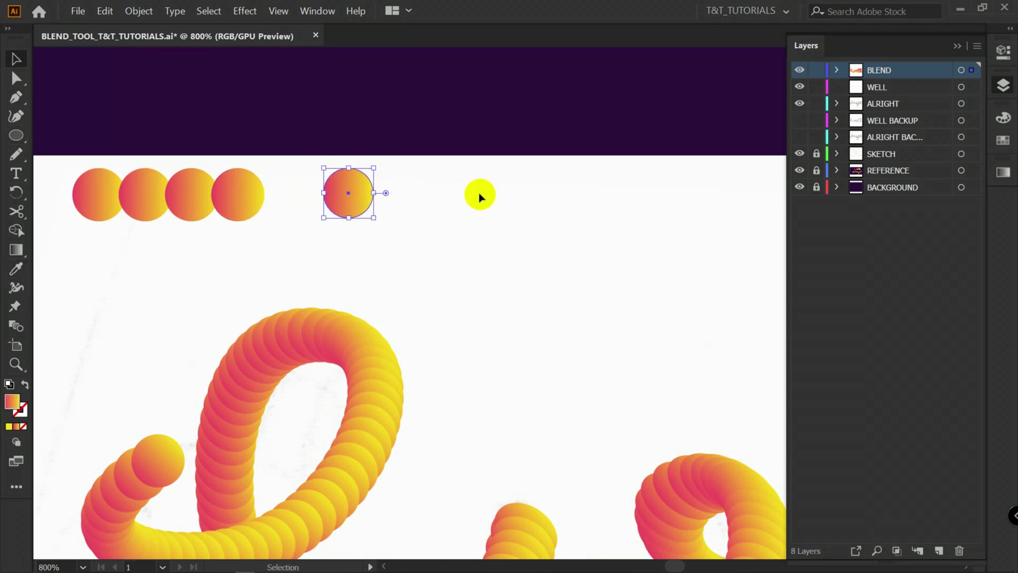
left_click_drag(479, 195, 325, 215)
left_click_drag(187, 203, 256, 204)
key("ctrl+d")
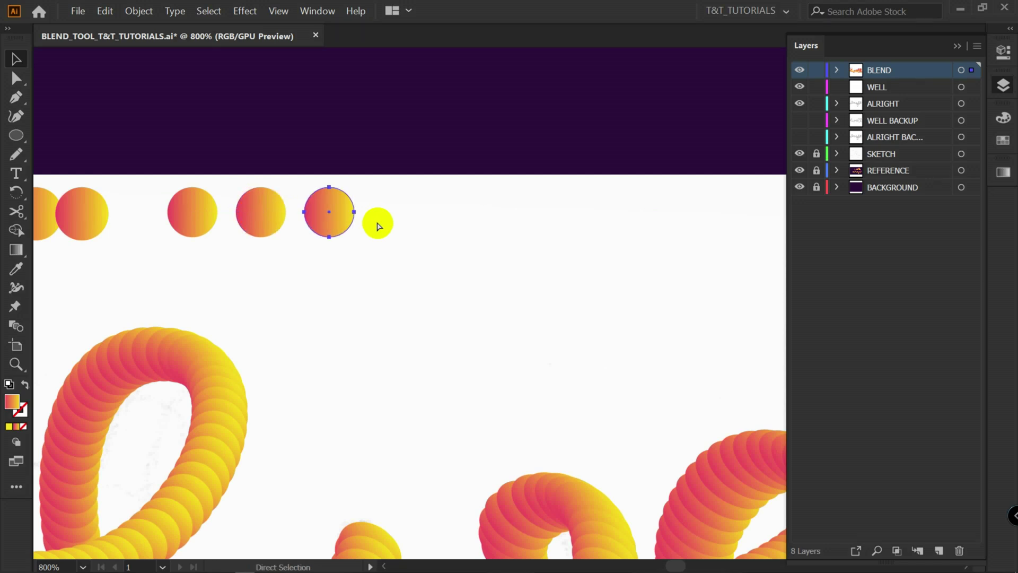
key("ctrl+d")
key("ctrl+d")
Step: Blend the row of five gradient circles into one smooth bar
left_click(371, 222)
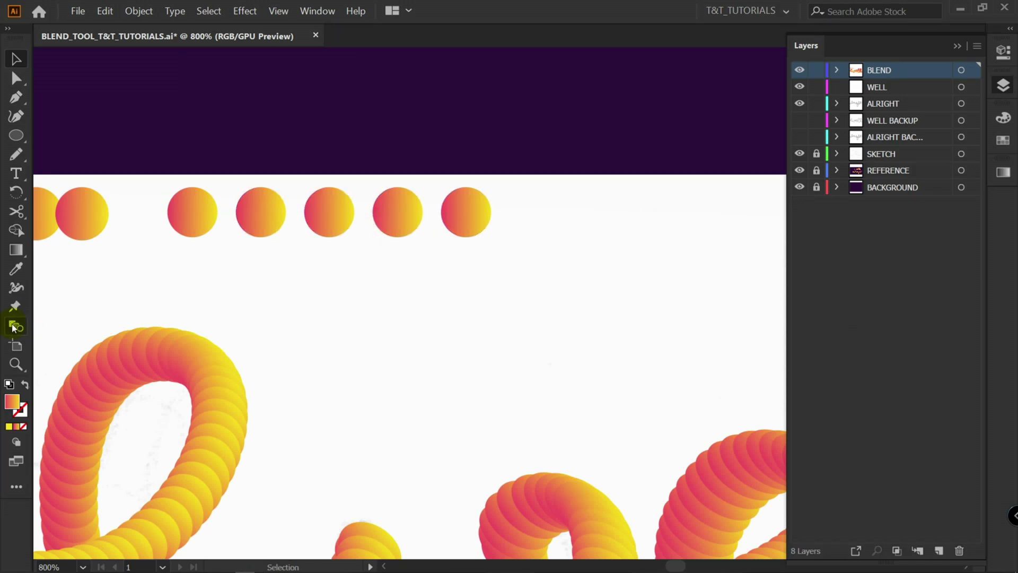
left_click(13, 326)
left_click(198, 207)
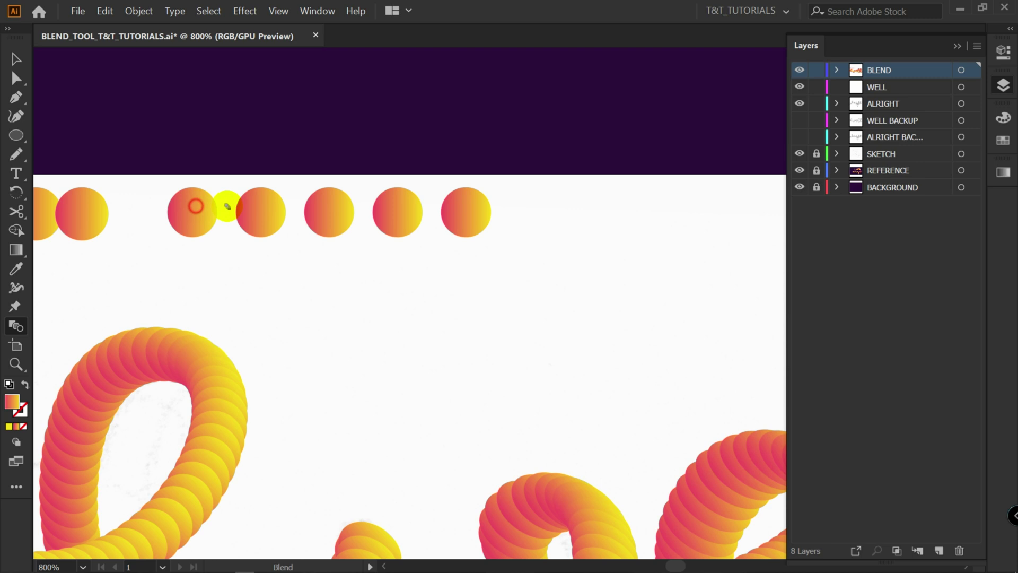
left_click(260, 202)
left_click(311, 206)
left_click(398, 207)
left_click(466, 208)
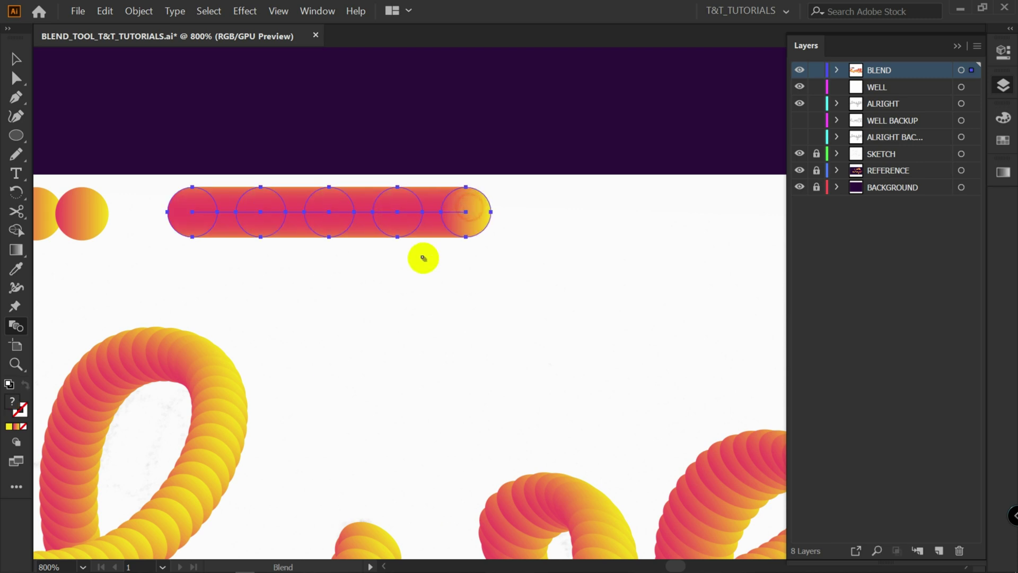
key("v")
key("ctrl+0")
Step: Run the circle bar blend along the 'alright' path with Blend > Replace Spine
left_click(231, 391)
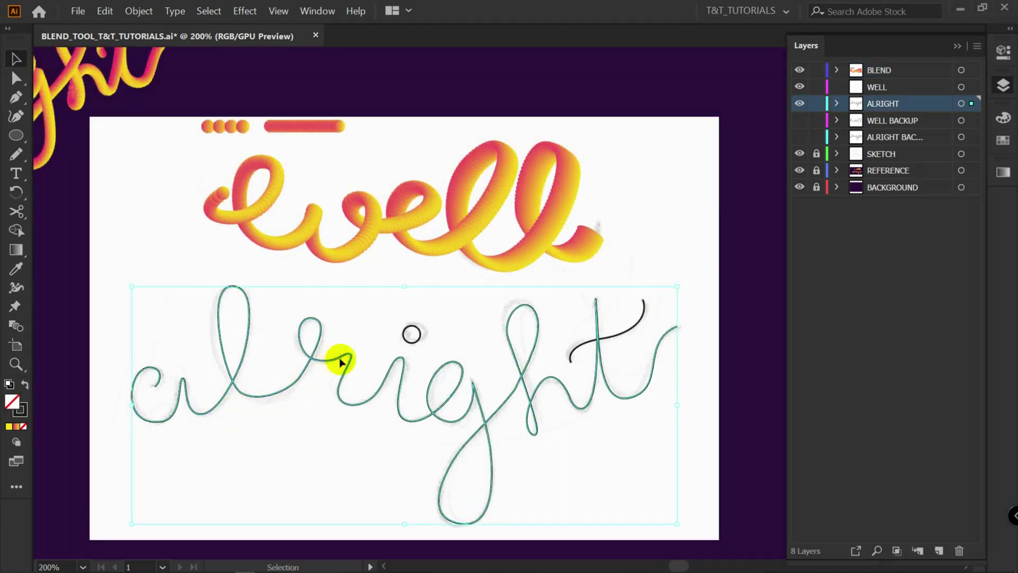
left_click(333, 126, "shift")
left_click(138, 11)
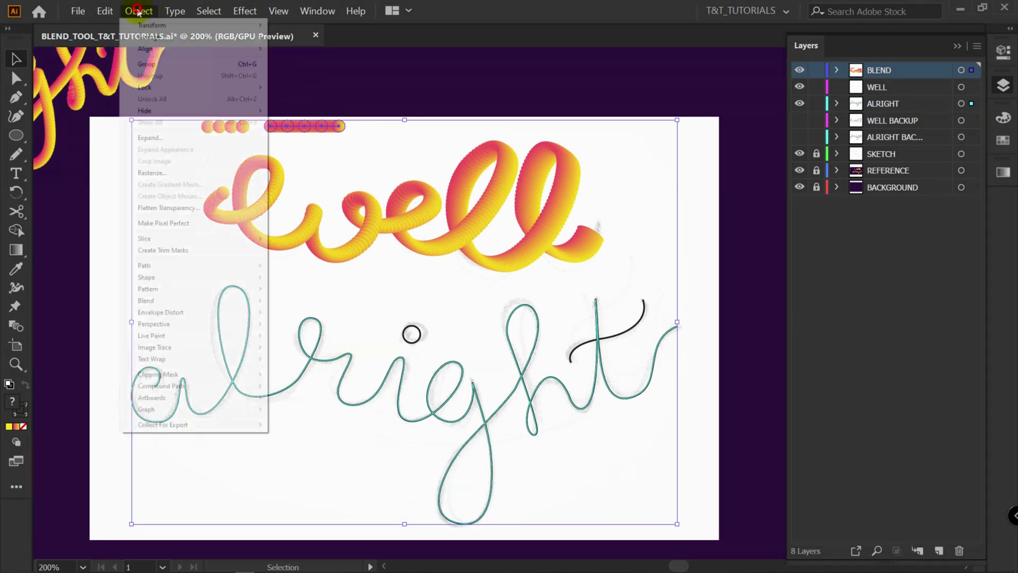
mouse_move(133, 299)
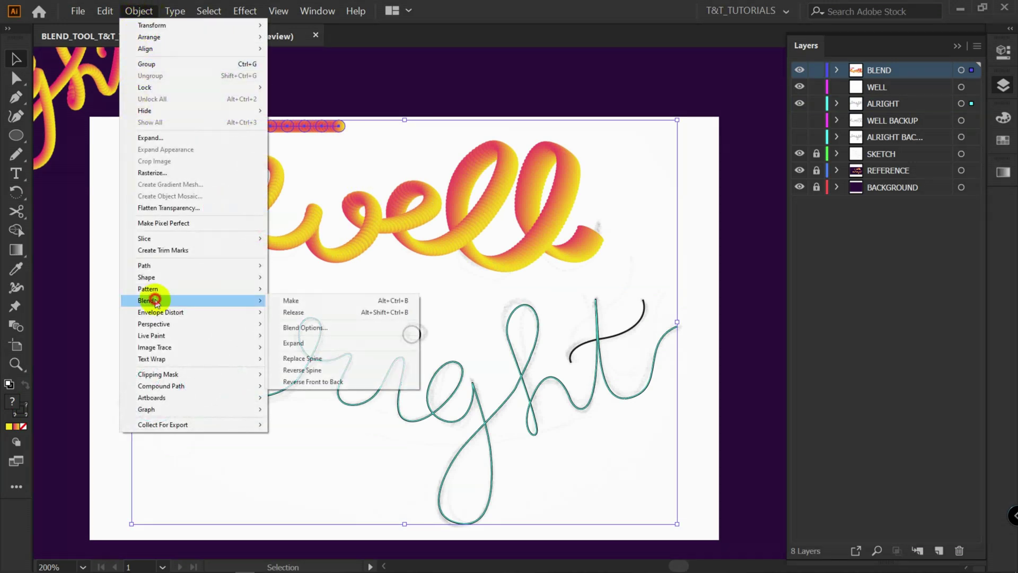
left_click(308, 359)
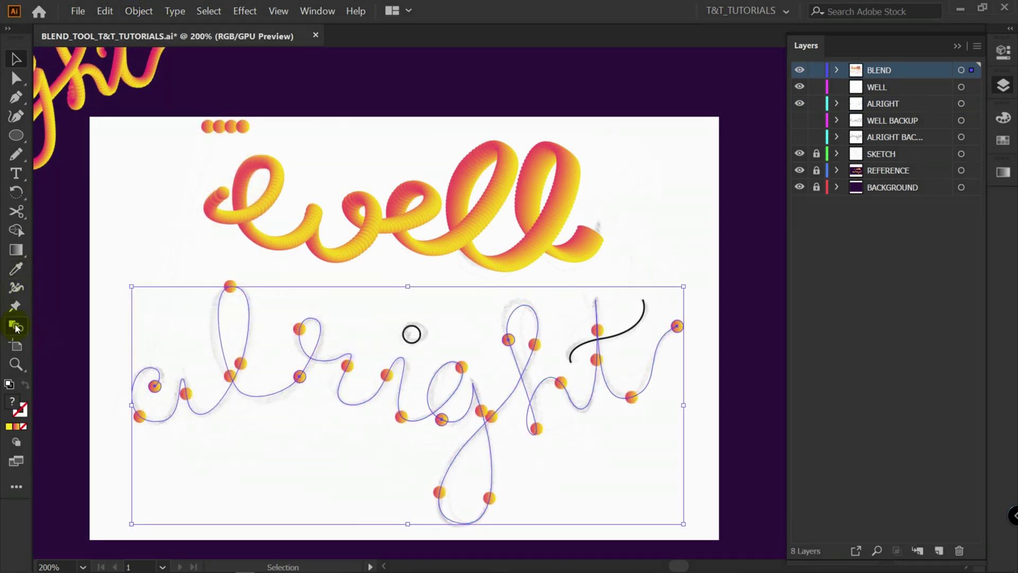
Step: Set the 'alright' blend to 200 specified steps with preview on
double_click(15, 326)
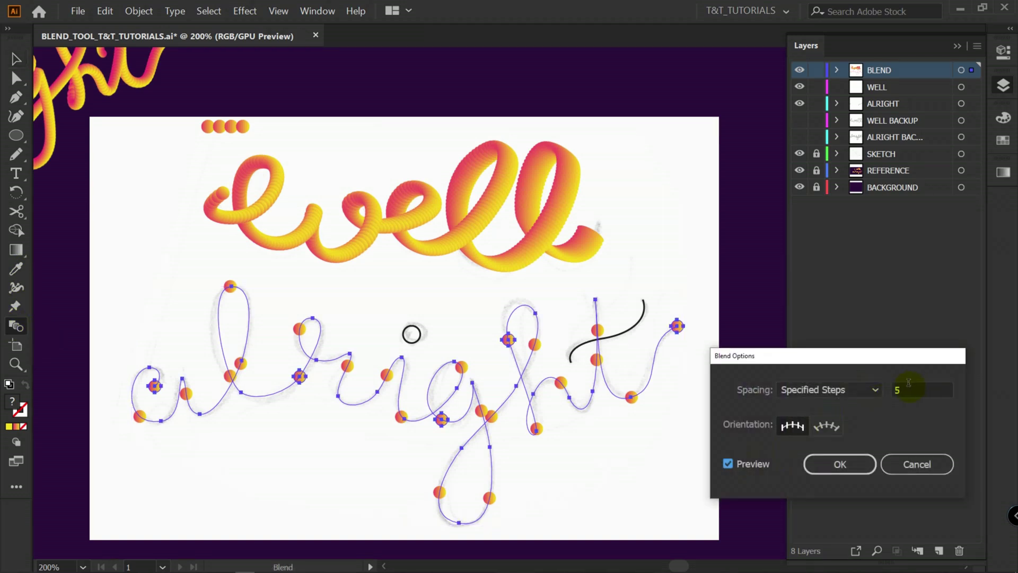
left_click(891, 391)
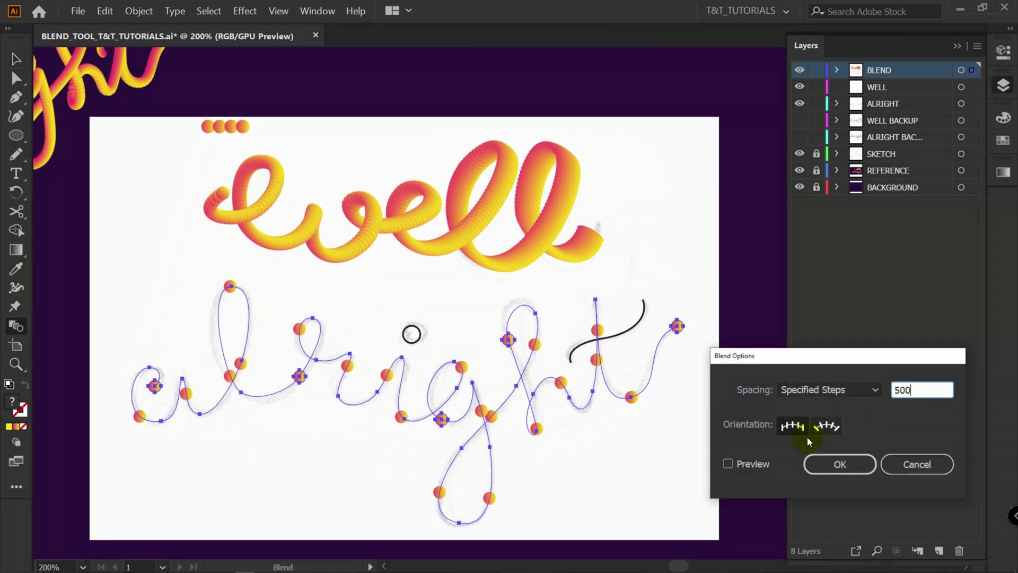
type("500")
left_click(728, 463)
left_click(889, 391)
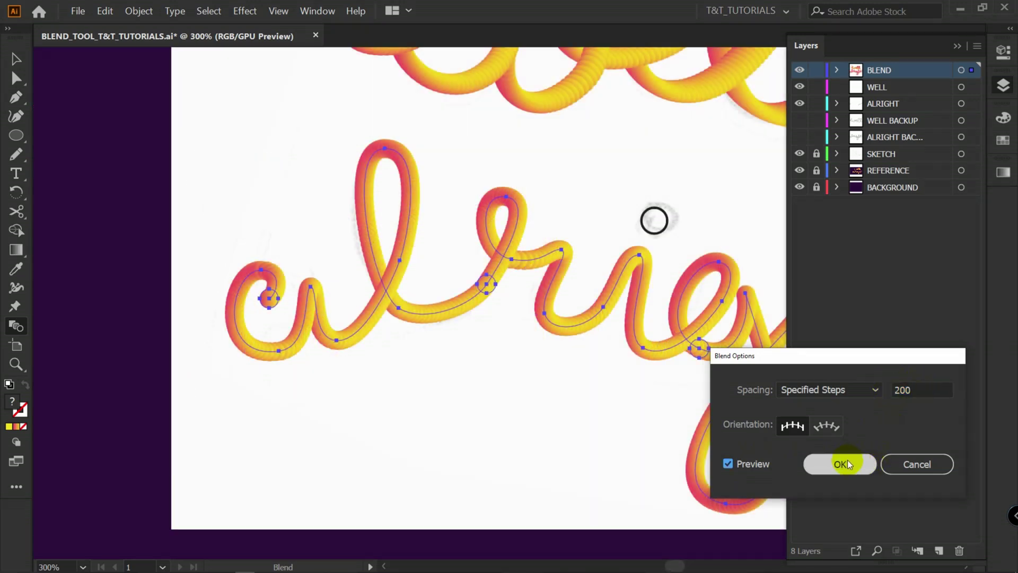
left_click(840, 464)
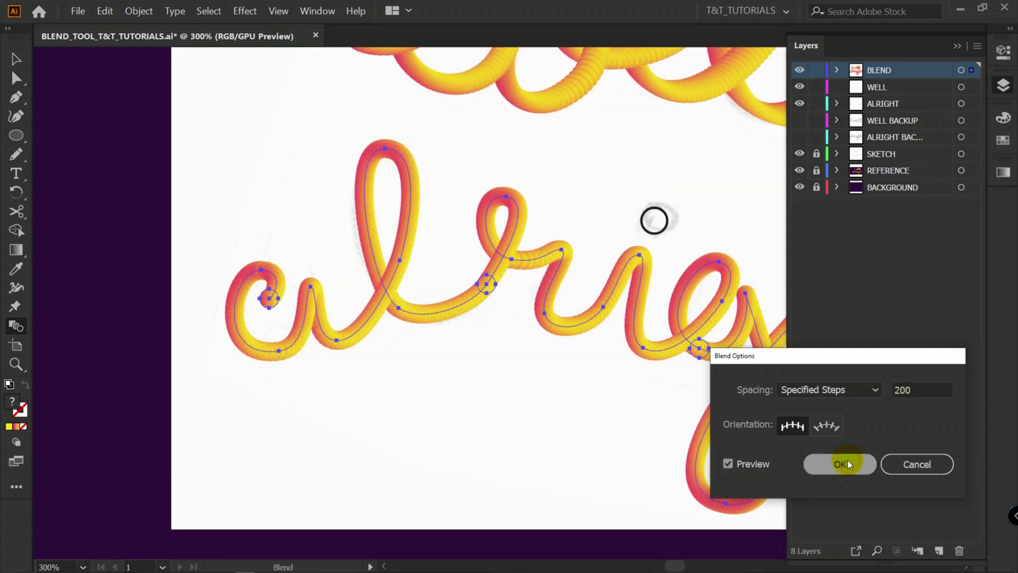
Step: Enlarge the small circle, the end circle near the g (about 7,49 mm), and the h-loop circle
key("v")
scroll(320, 355, "up", 1)
left_click_drag(325, 350, 332, 329)
key("a")
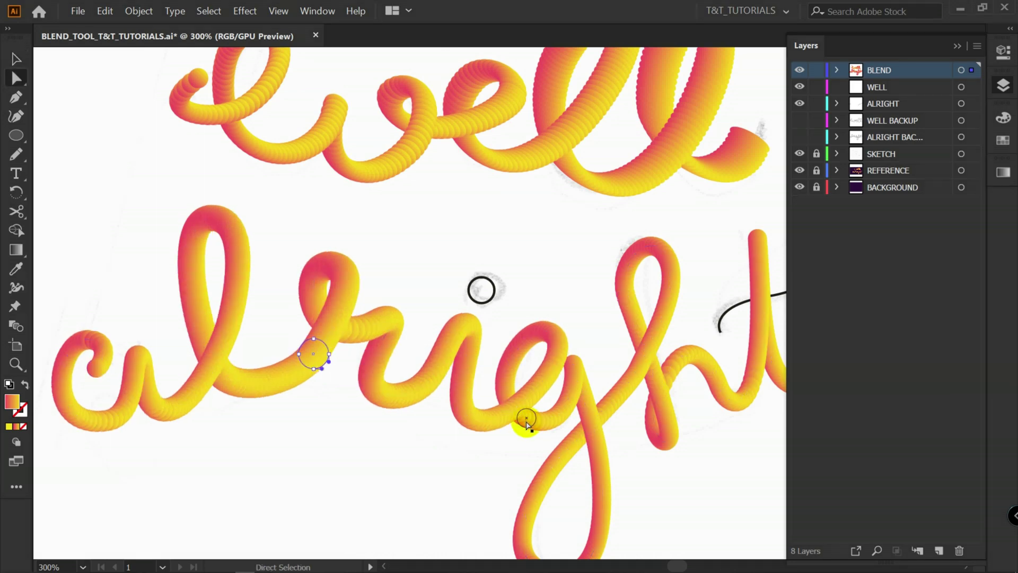
left_click(527, 418)
key("v")
left_click_drag(537, 408, 547, 389)
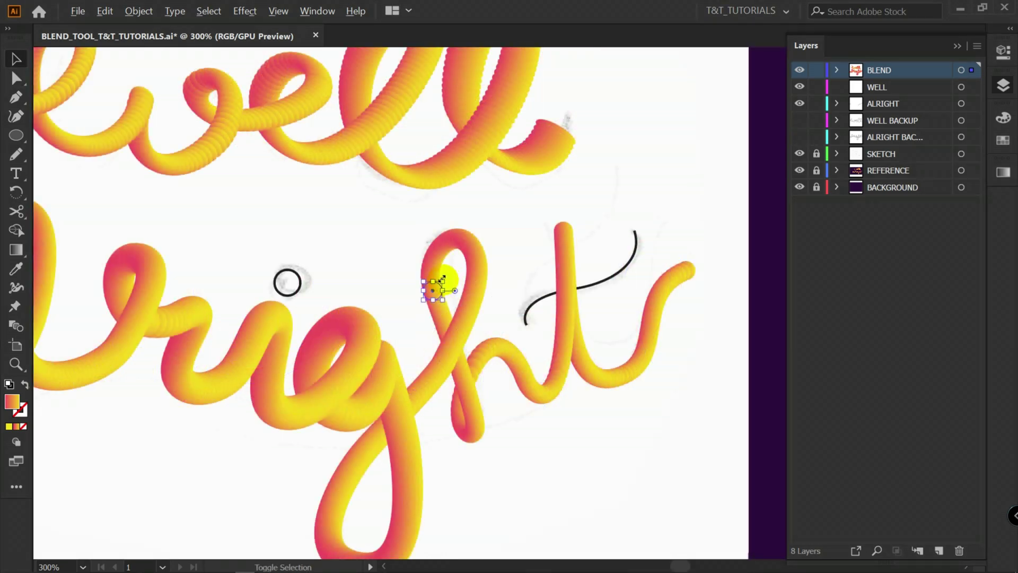
mouse_move(443, 284)
left_mouse_down()
mouse_move(453, 272)
mouse_move(434, 326)
mouse_move(420, 313)
left_mouse_up()
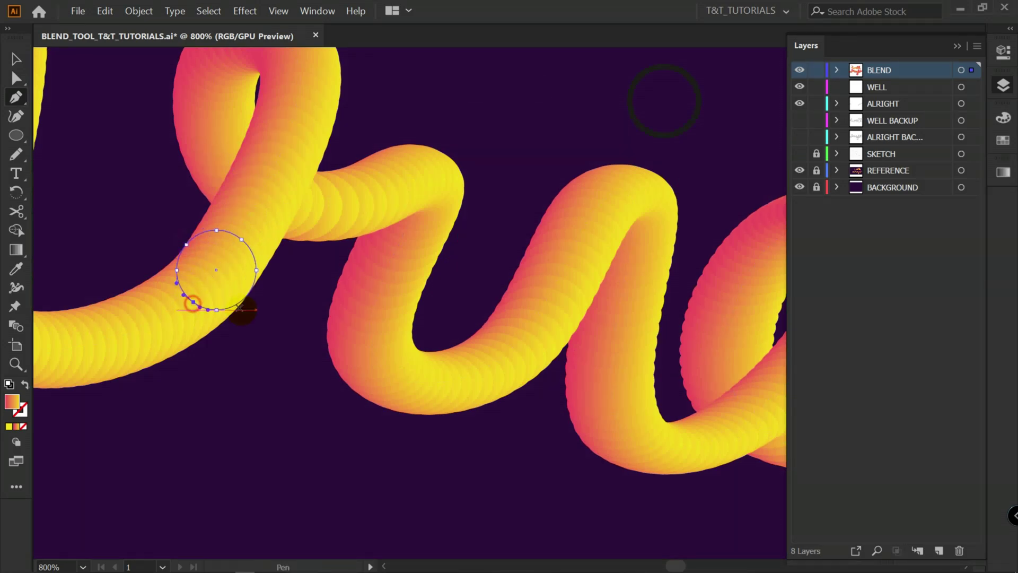
Step: Pull one circle's anchor into a star shape and rotate it slightly clockwise
key("a")
left_click_drag(216, 231, 214, 207)
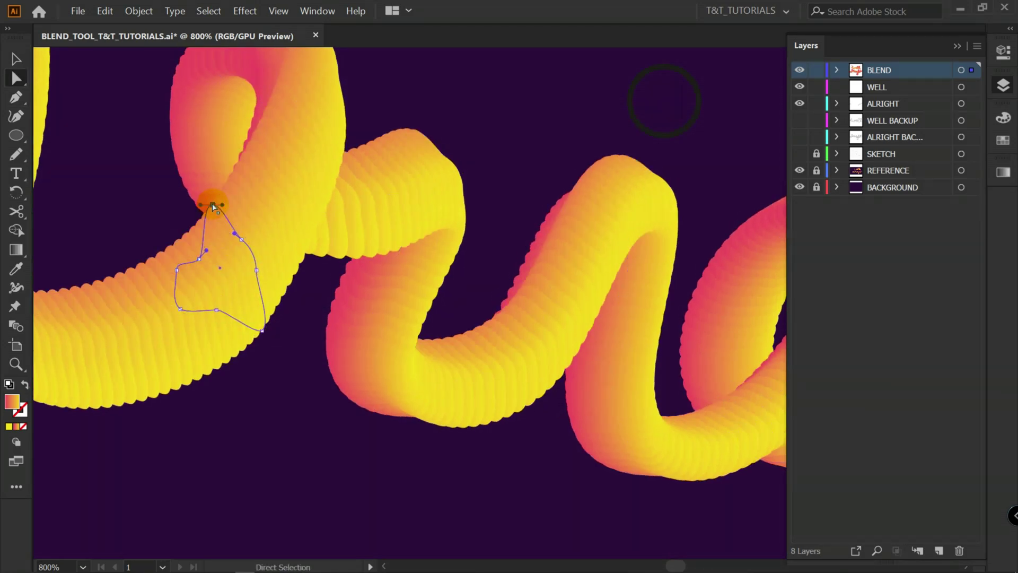
scroll(414, 159, "up", 4)
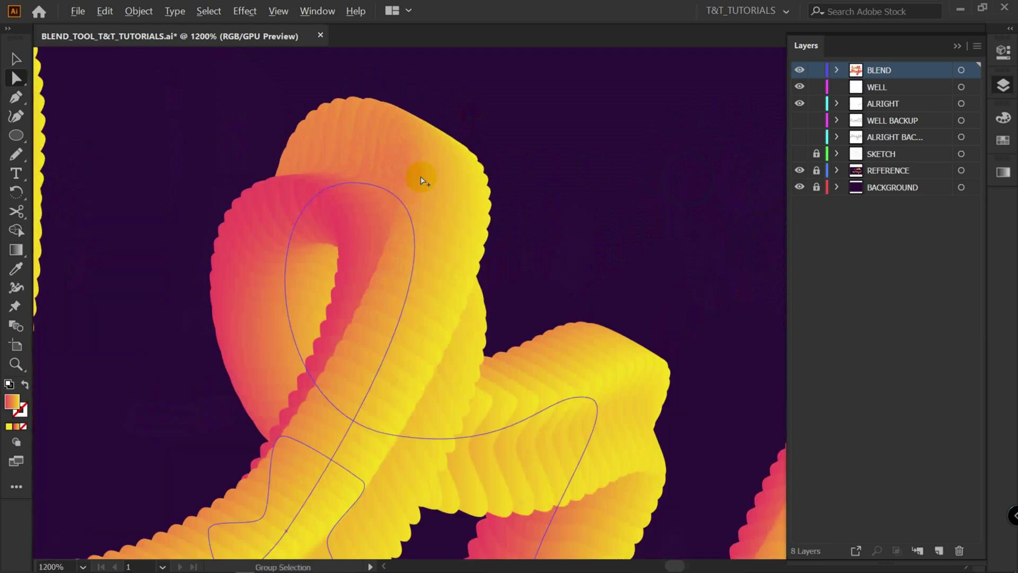
scroll(422, 180, "down", 3)
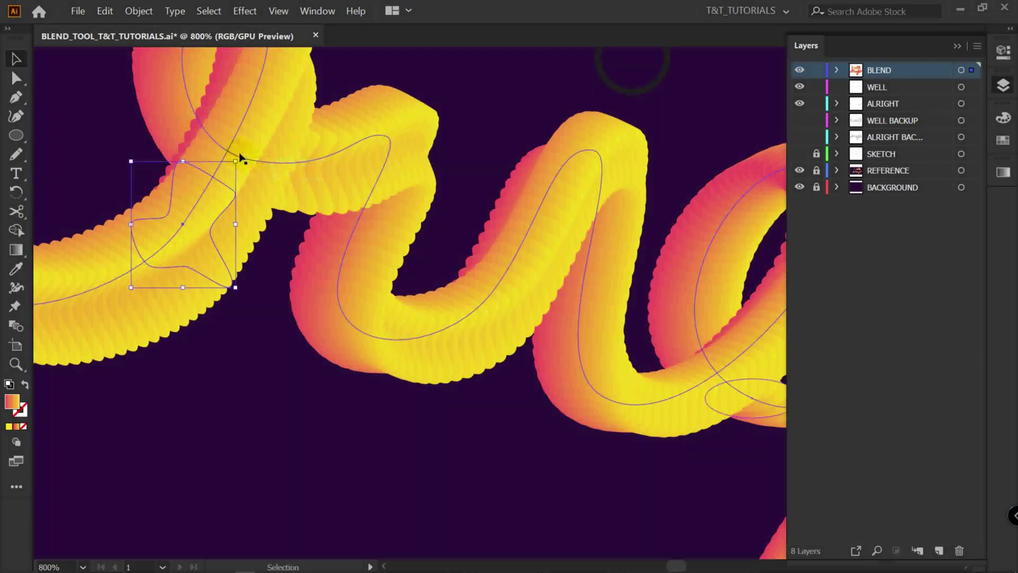
left_click_drag(239, 157, 255, 186)
scroll(359, 282, "up", 3)
left_click(539, 193)
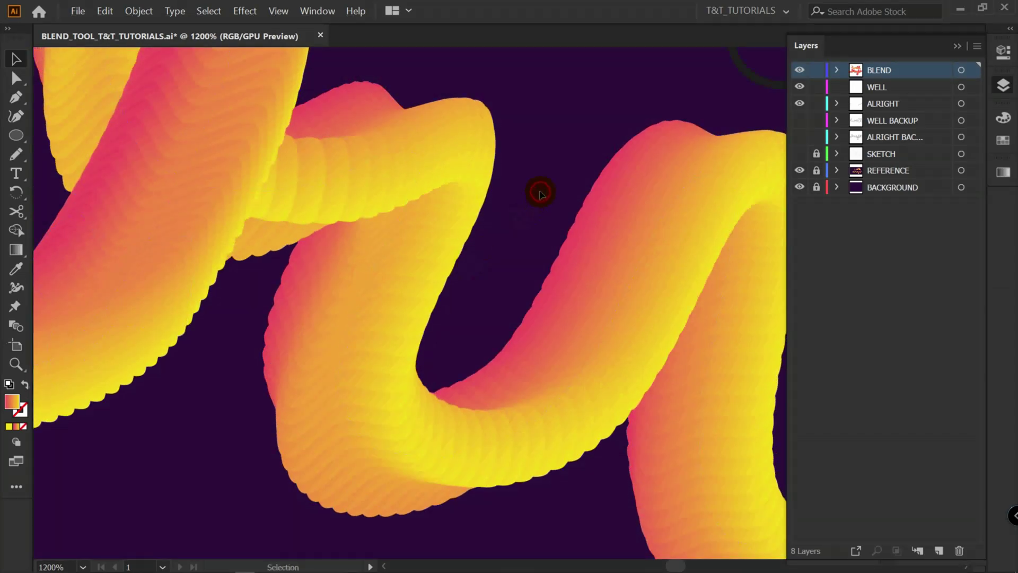
Step: Change the gradient stops of one ellipse in the 'alright' blend to blue and pink
scroll(540, 193, "down", 2)
key("a")
left_click(654, 401)
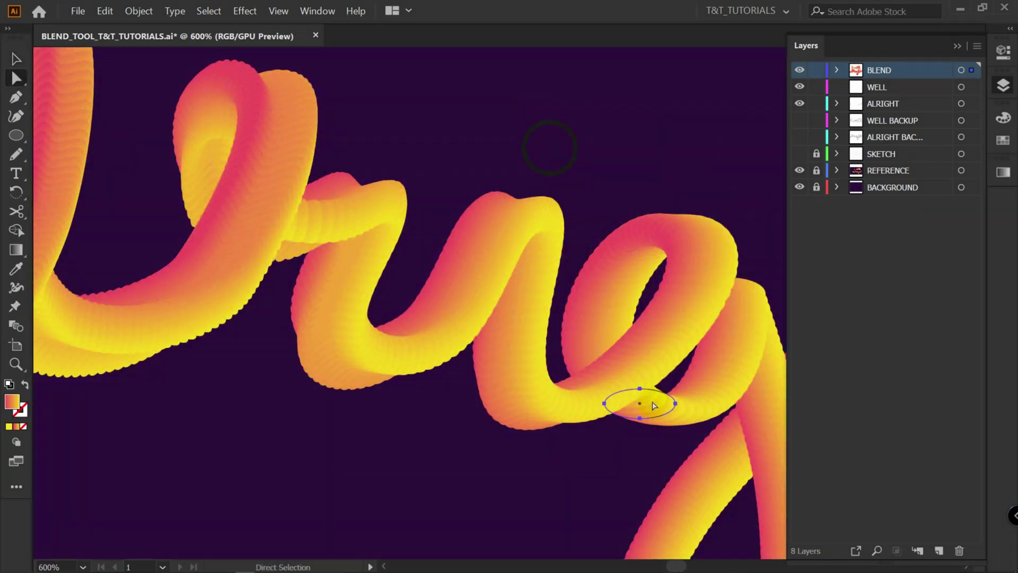
left_click(16, 426)
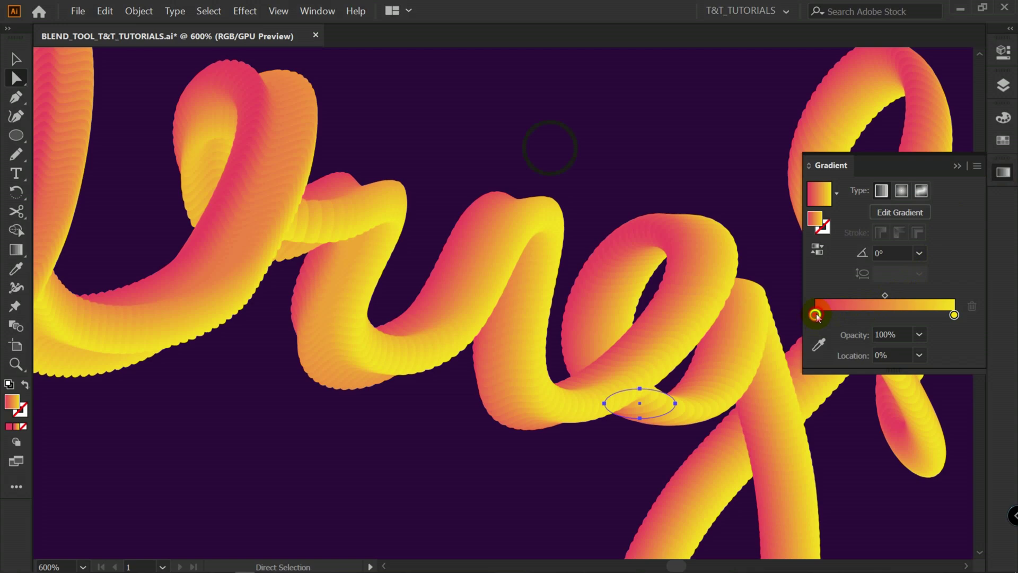
double_click(816, 315)
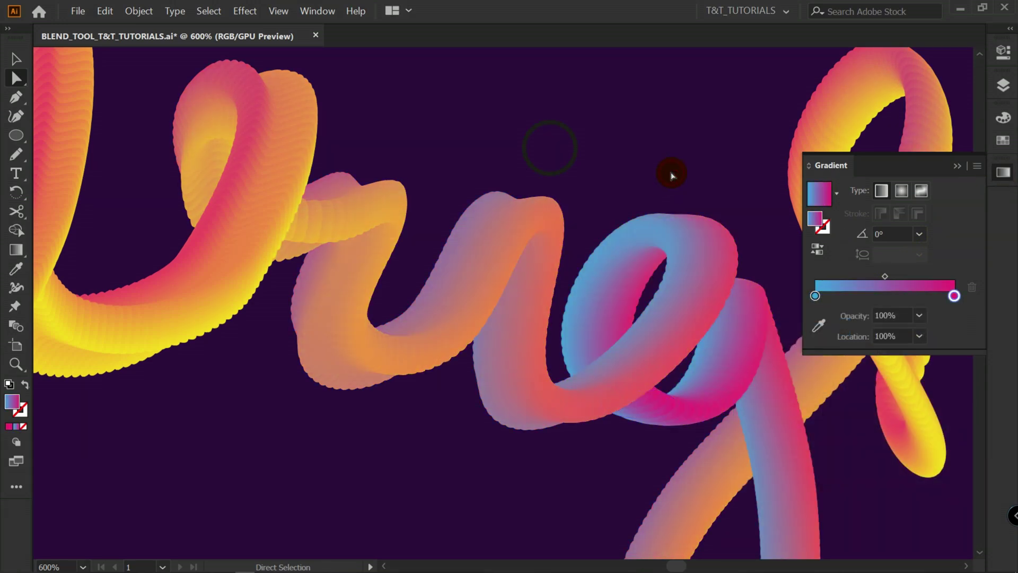
key("ctrl+minus")
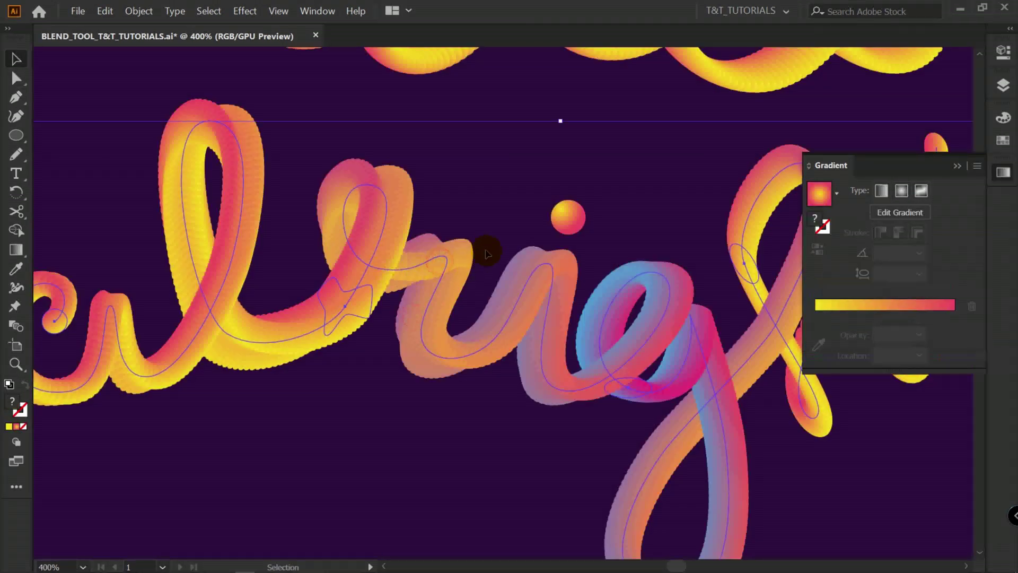
key("ctrl+plus")
key("ctrl+plus")
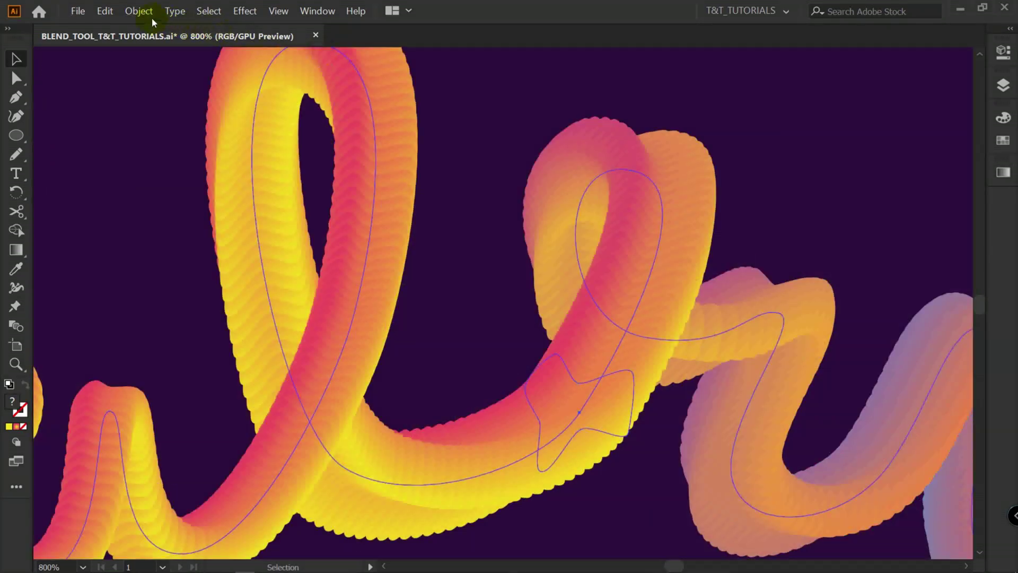
Step: Apply Blend > Reverse Front to Back to the 'alright' blend
left_click(142, 12)
mouse_move(148, 300)
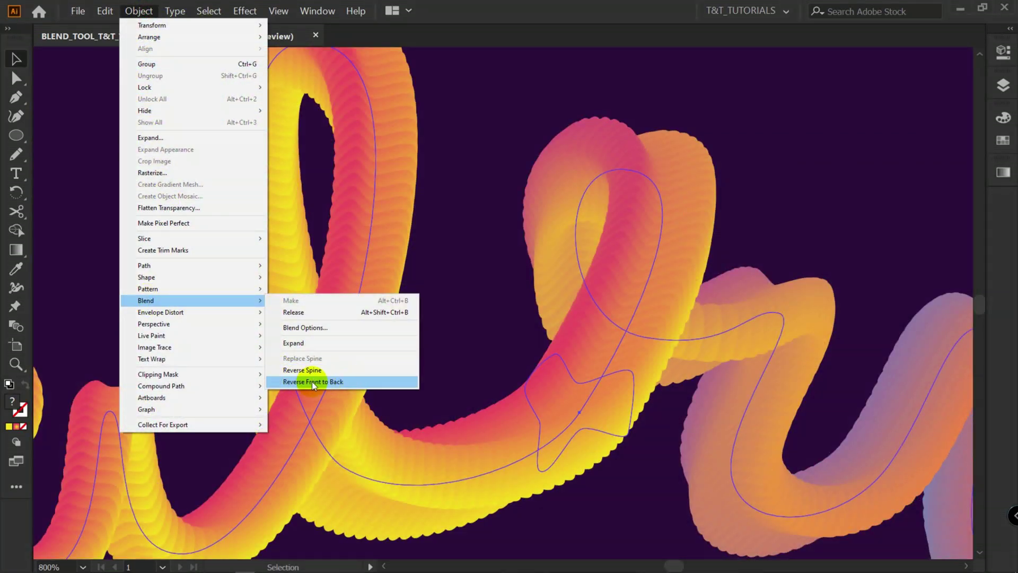
left_click(335, 380)
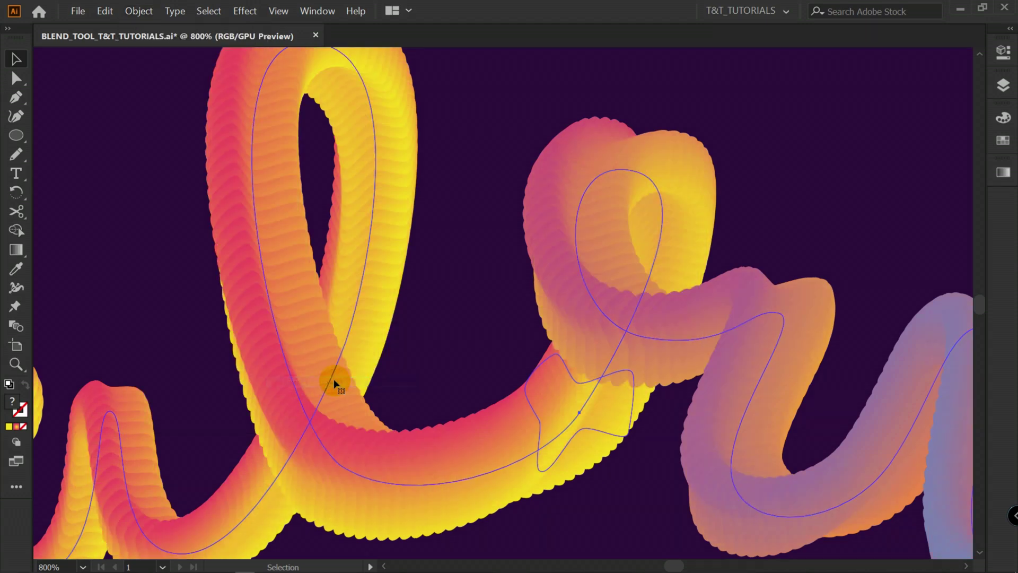
Step: Apply Blend > Reverse Spine to flip the blend's direction
left_click(138, 10)
mouse_move(168, 302)
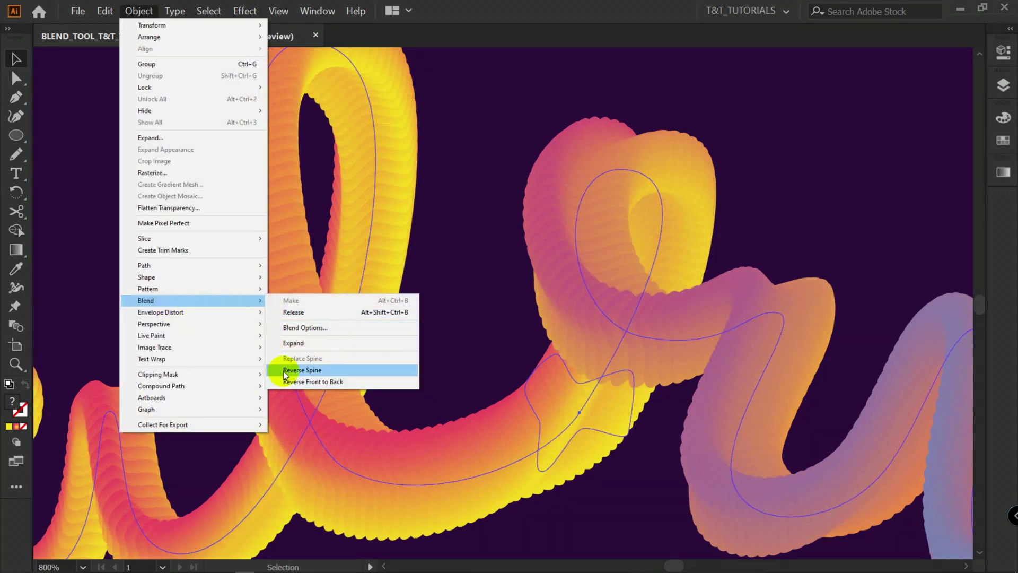
left_click(338, 370)
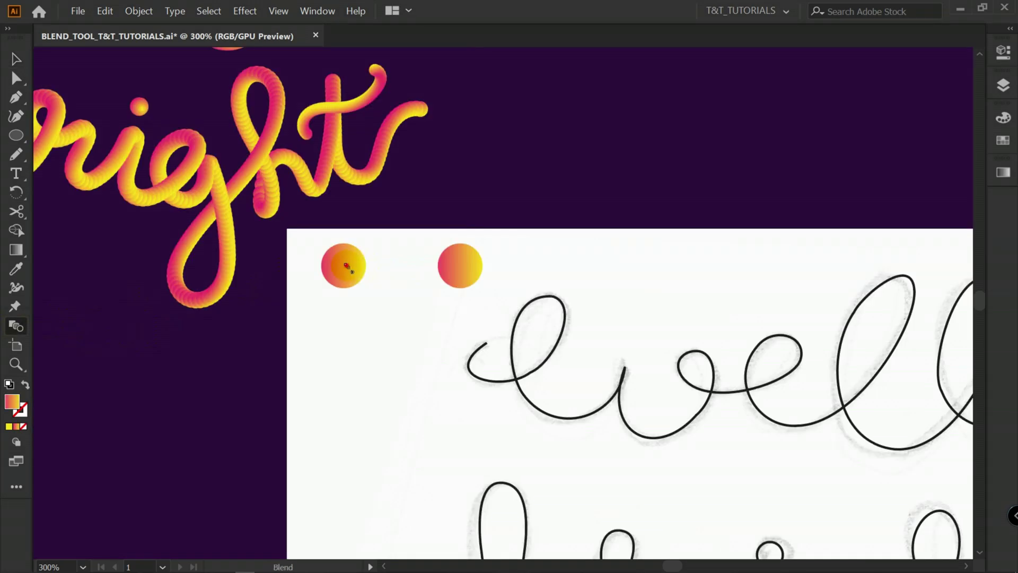
Step: Blend the two gradient circles together and run the blend along the 'well' path
left_click(346, 267)
left_click(463, 267)
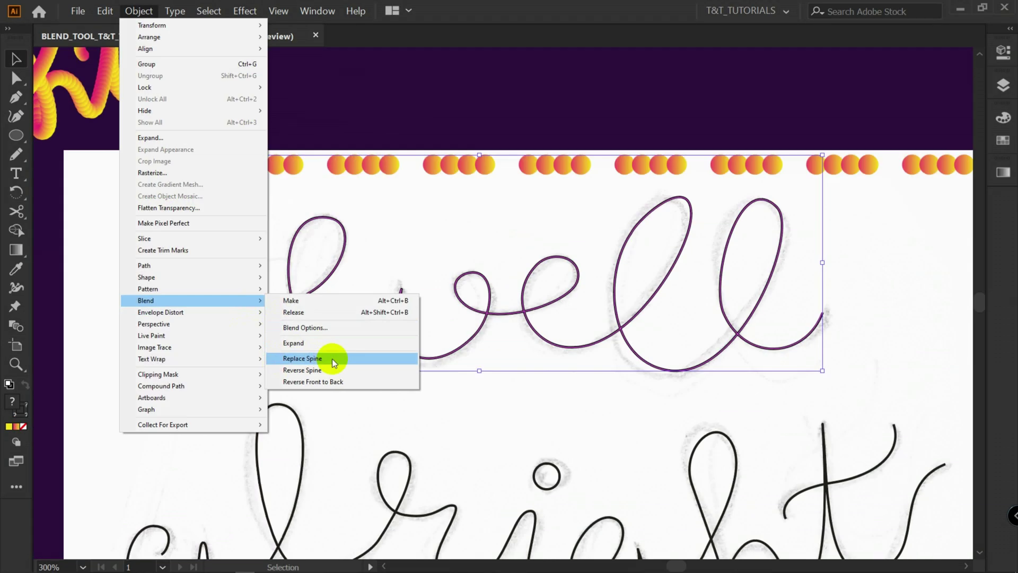
left_click(332, 358)
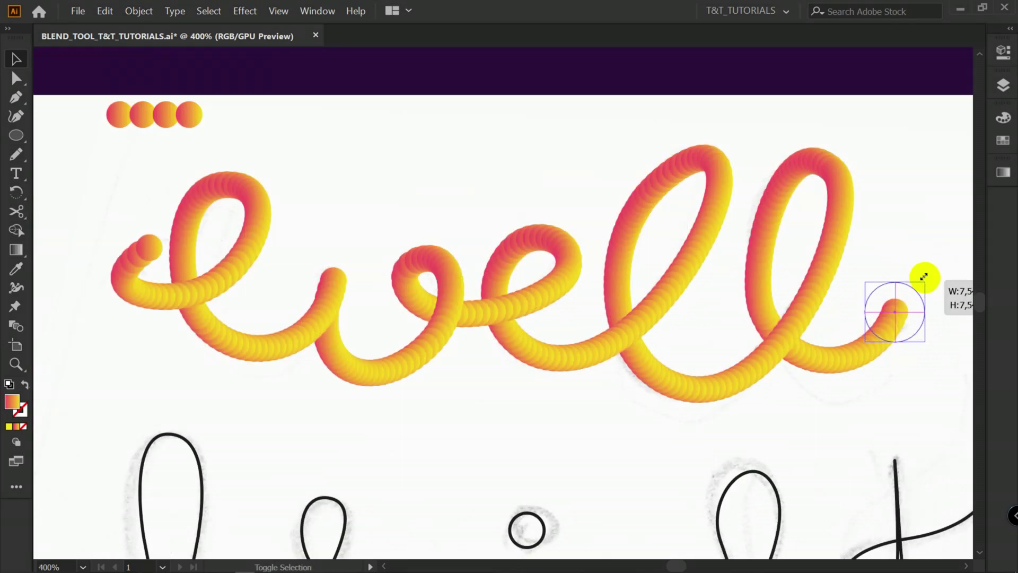